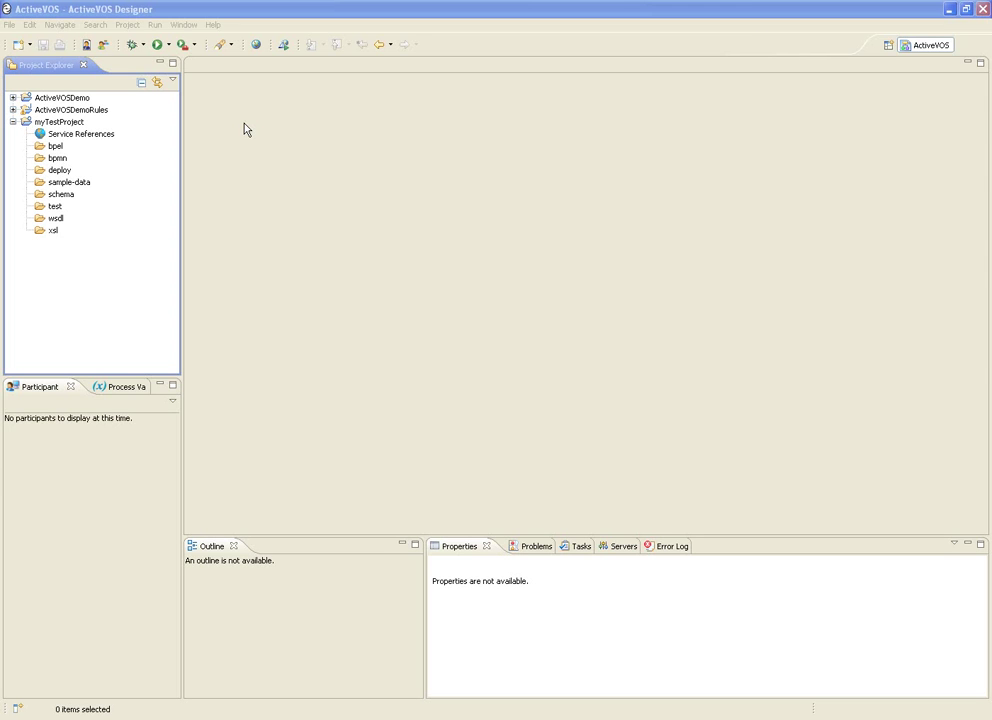
- Review the ActiveVOS layout preferences, including editing style and auto layout, and close them without changes
left_click(185, 25)
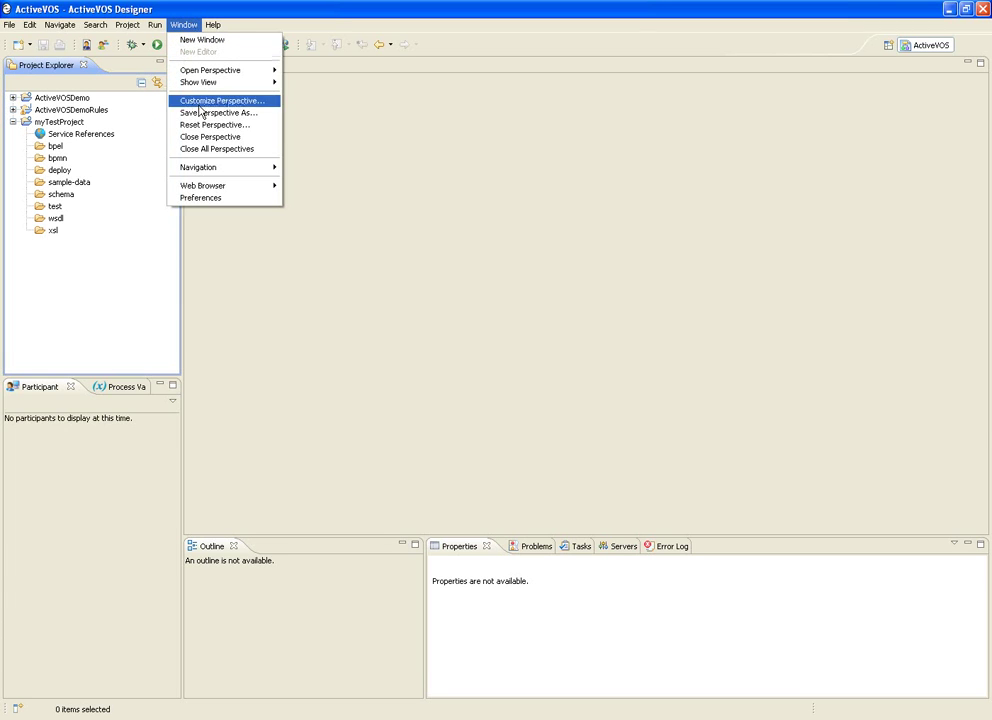
left_click(202, 198)
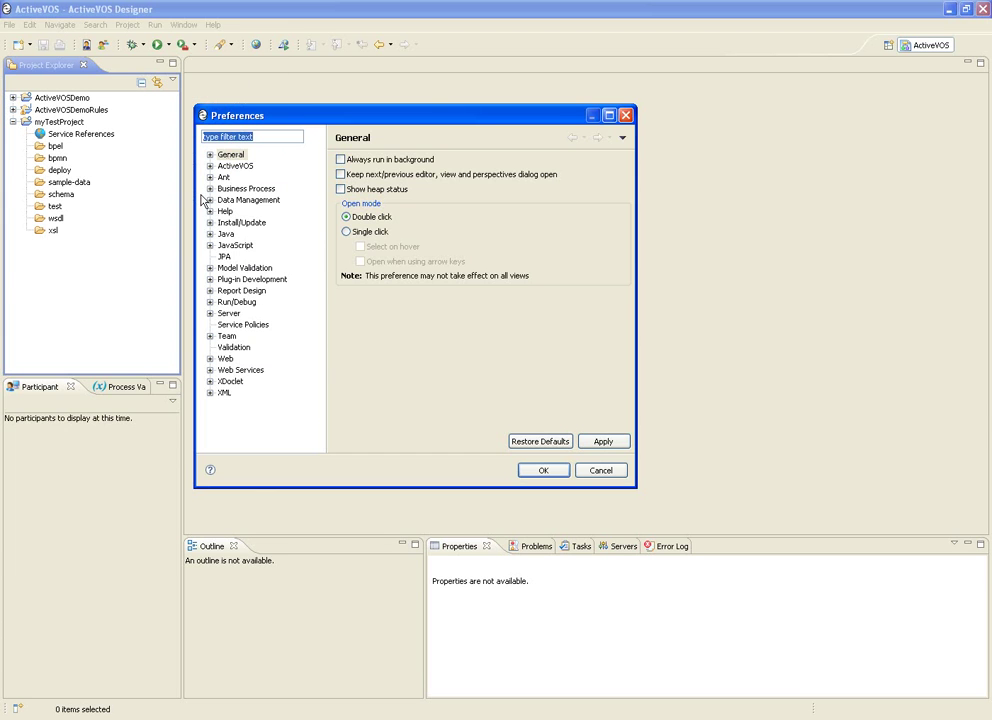
left_click(210, 166)
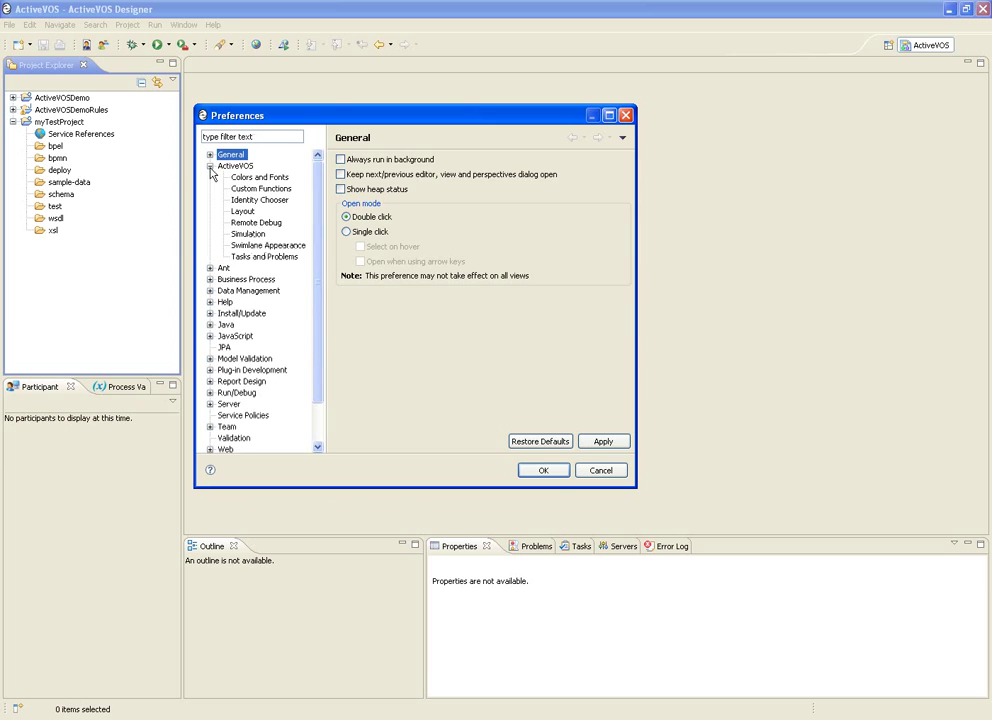
left_click(243, 211)
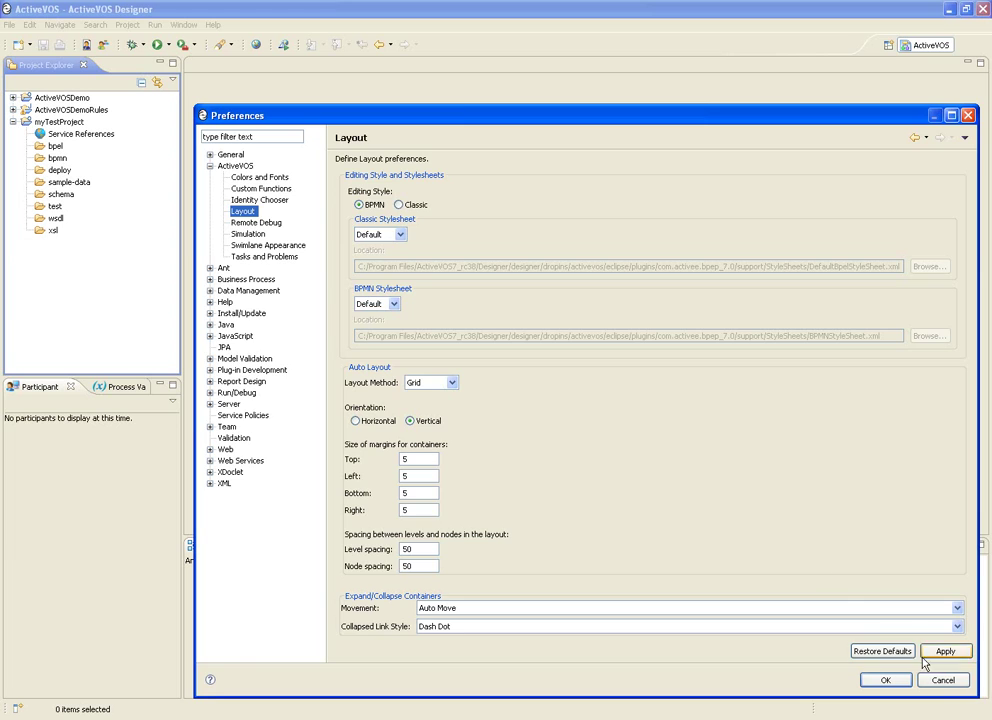
left_click(943, 680)
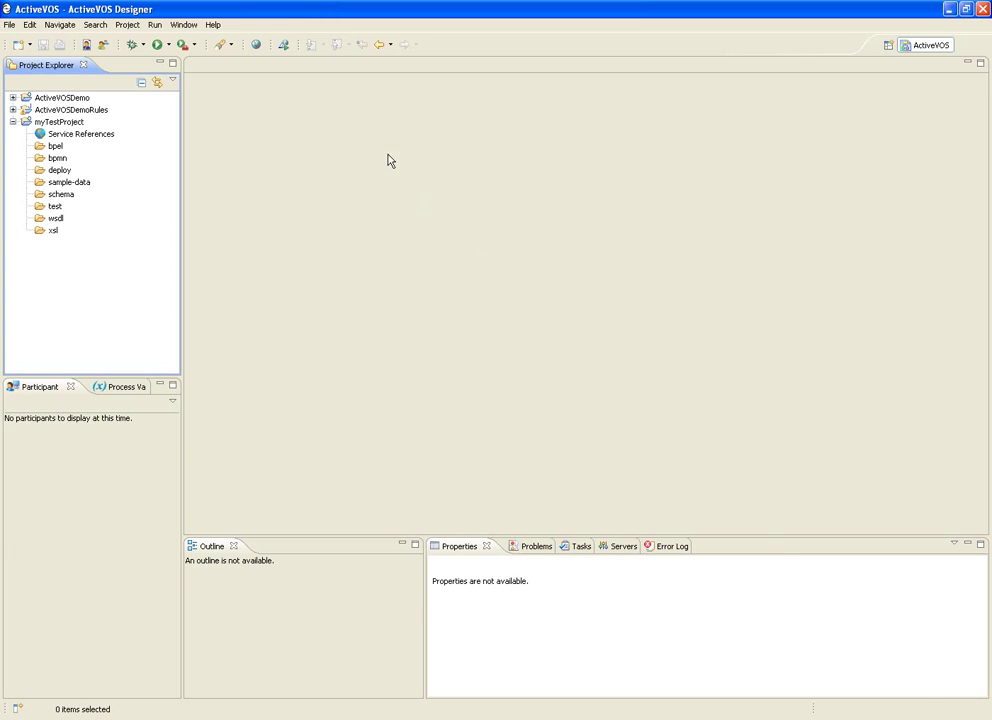
- Create a new BPEL process named myProcess in the bpel folder of myTestProject
right_click(55, 146)
mouse_move(60, 156)
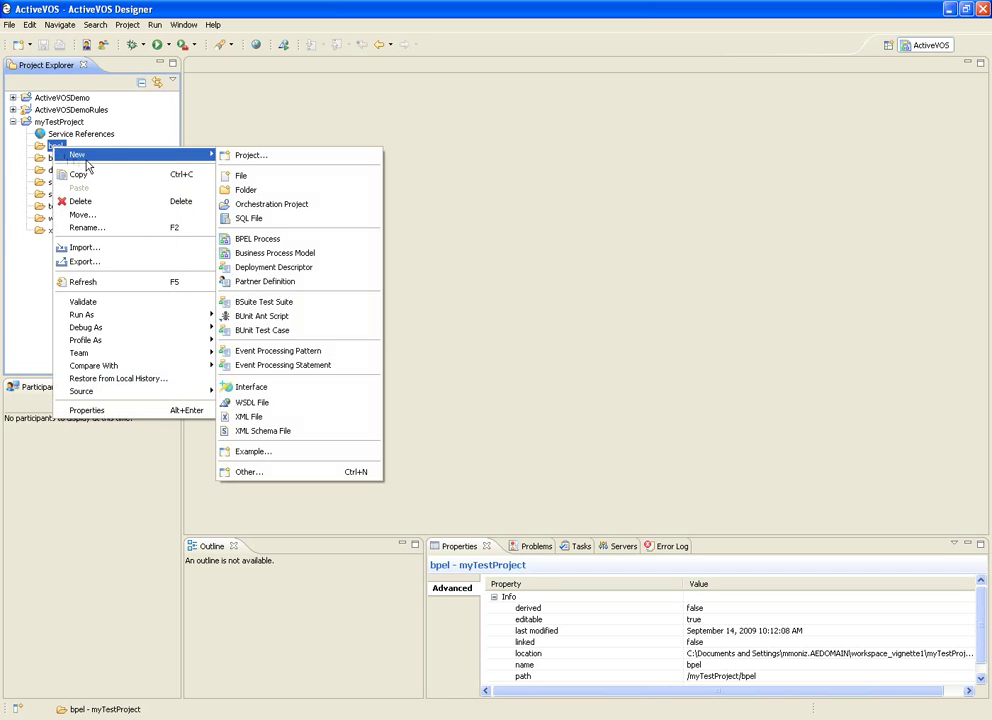
left_click(247, 239)
type("m")
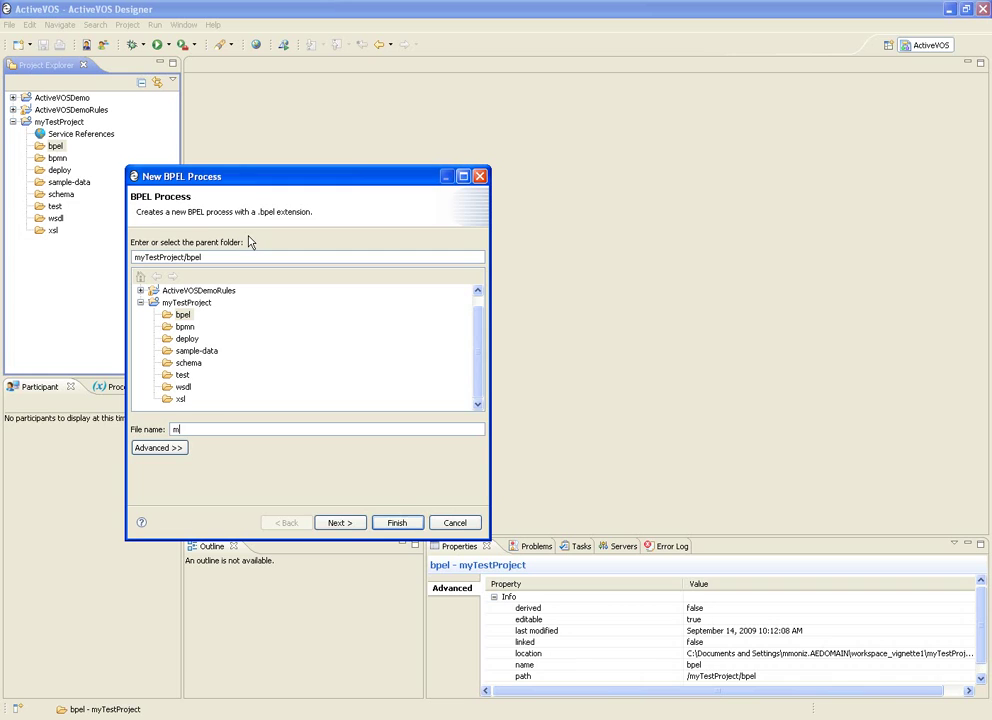
type("yProcess")
left_click(389, 524)
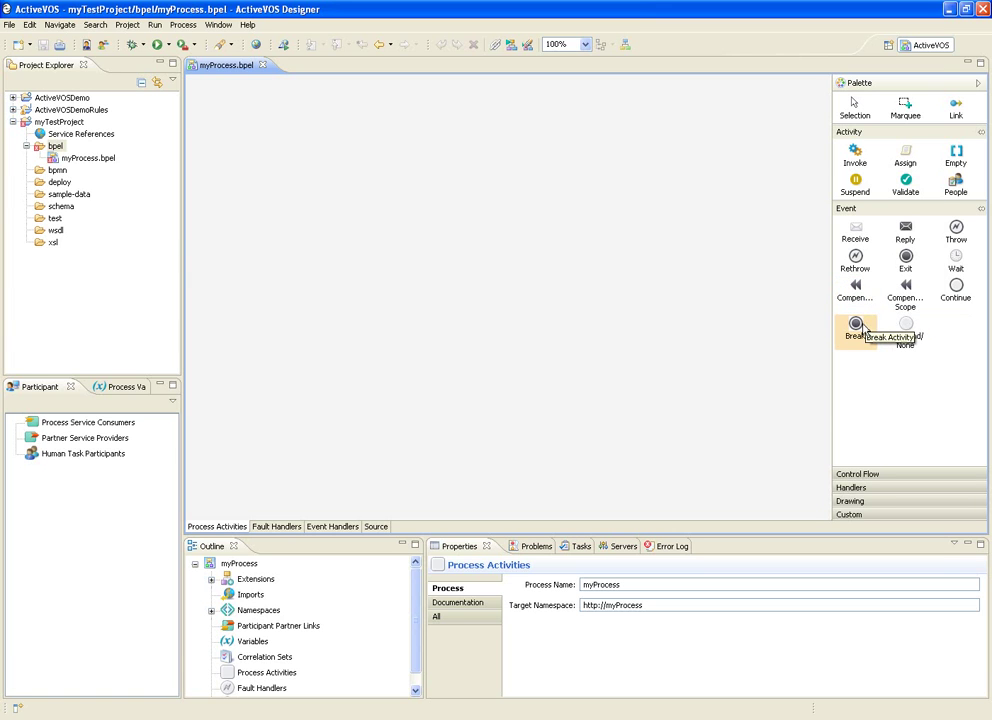
- Examine the Control Flow, Handlers and Drawing elements available in the palette
left_click(873, 475)
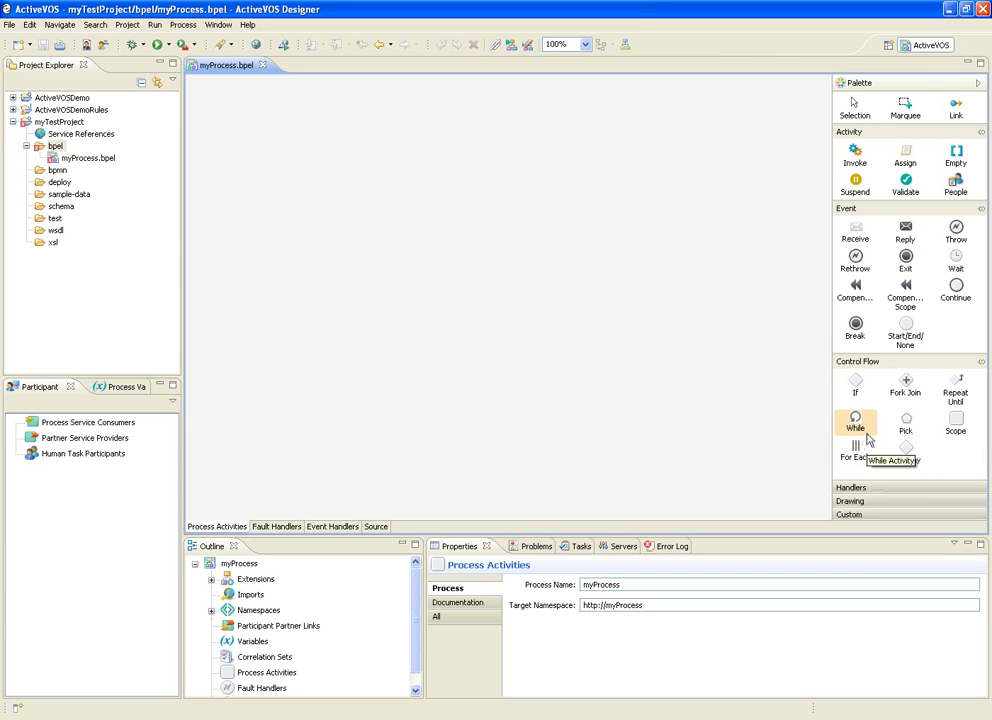
left_click(871, 489)
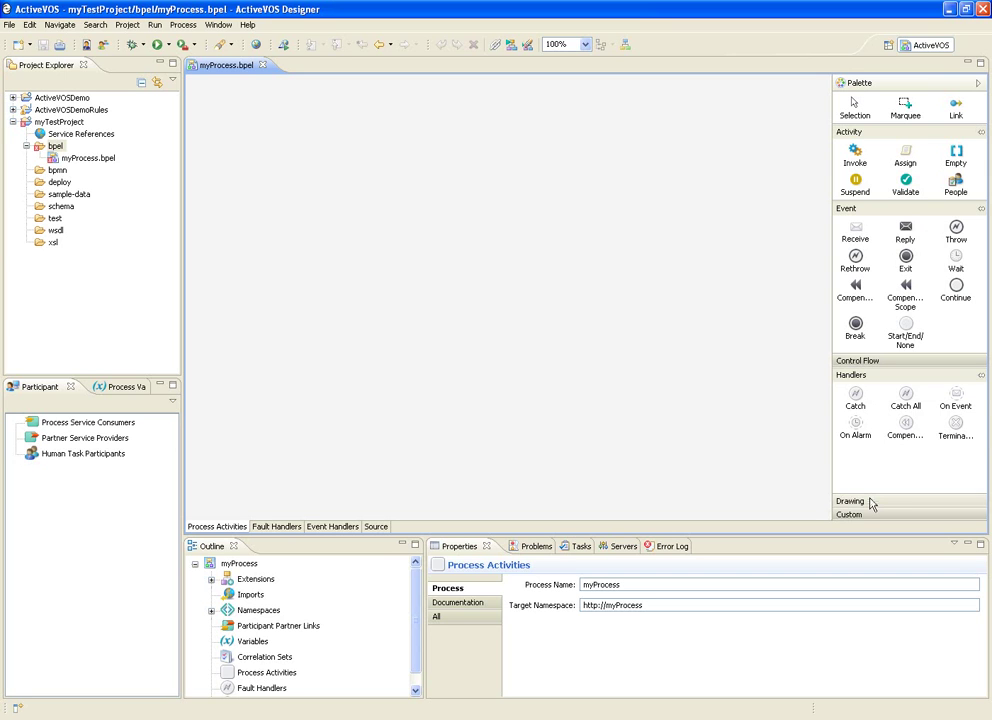
left_click(870, 502)
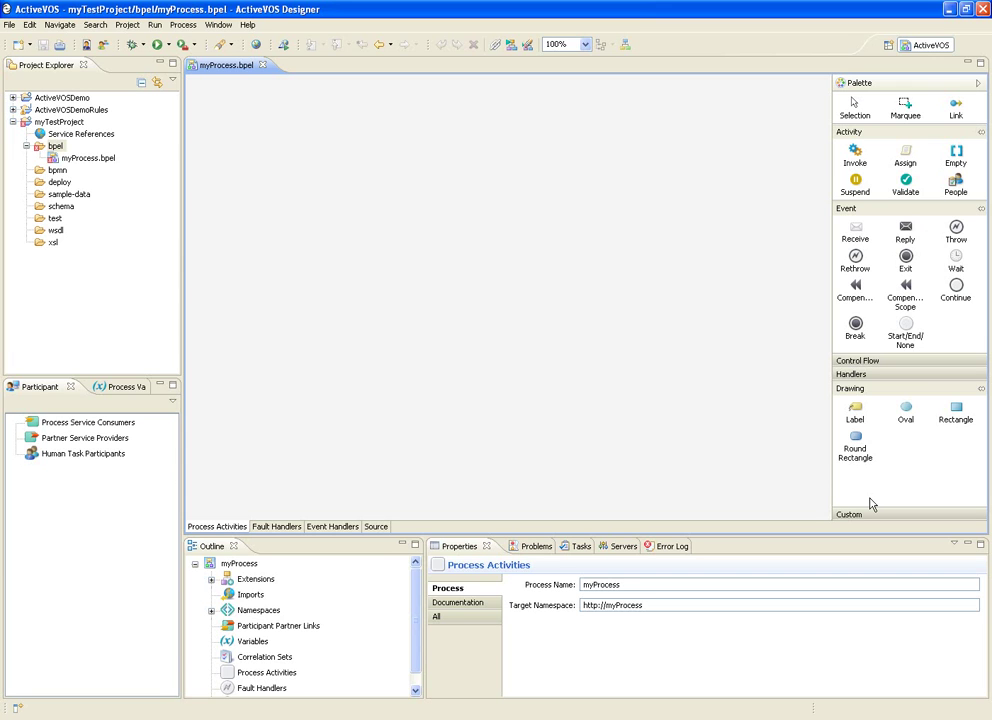
- Add a Receive activity to the empty process canvas and name it "Receive quote request"
left_click(850, 230)
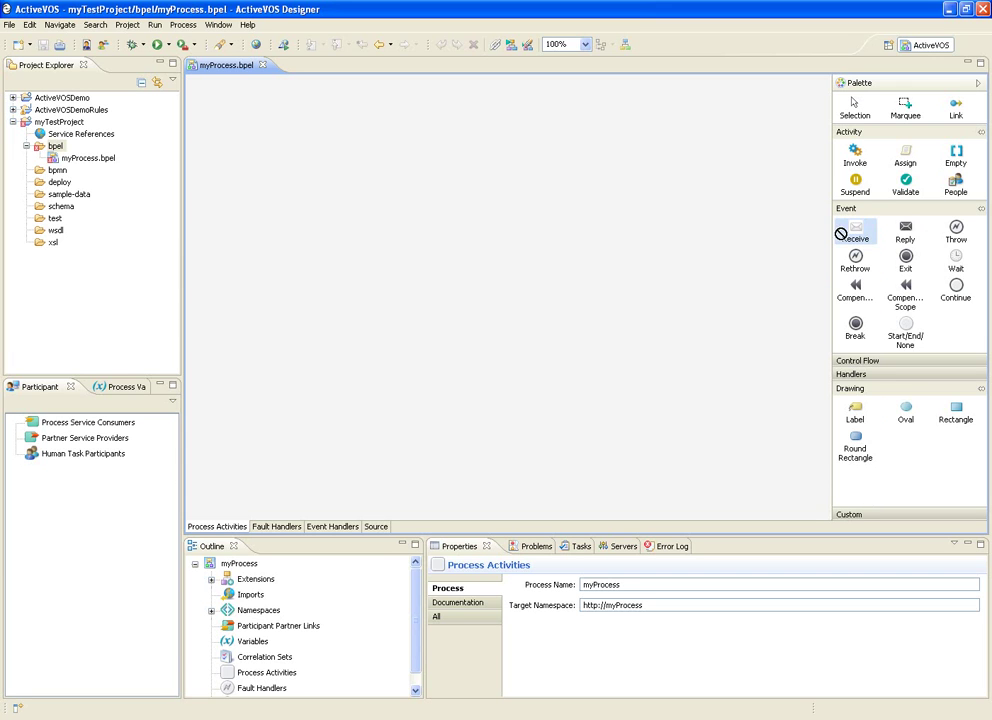
left_click(215, 96)
left_click(238, 136)
left_click(241, 135)
key("End")
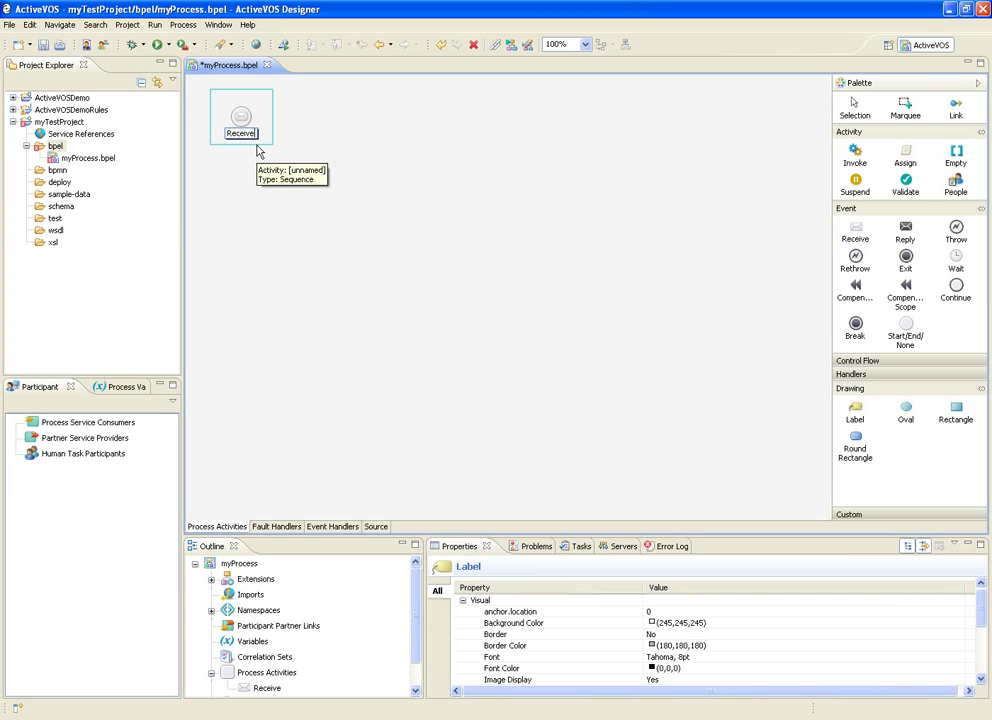
type("quote")
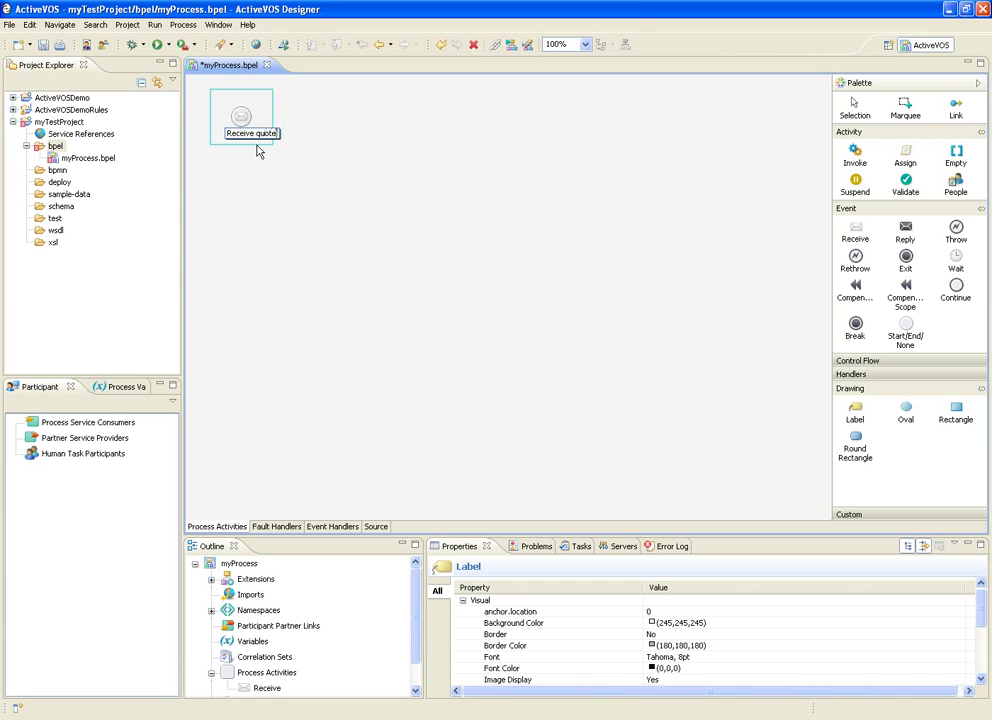
type(" request")
key("Return")
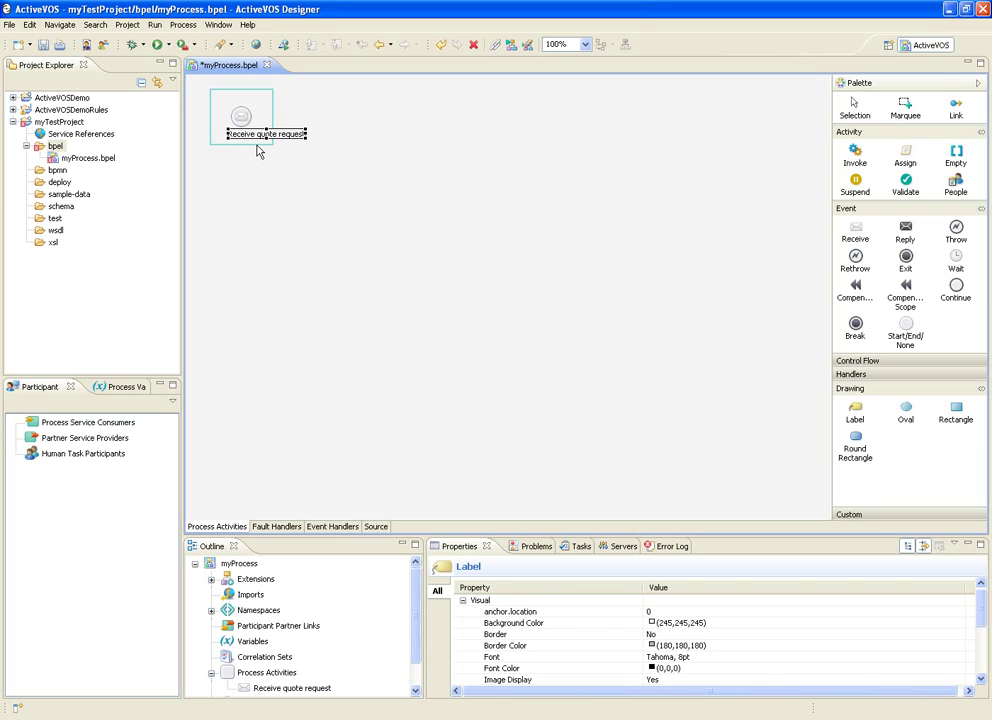
- Add an Invoke activity below the Receive activity and name it "Validate Request with Rules"
left_click(855, 152)
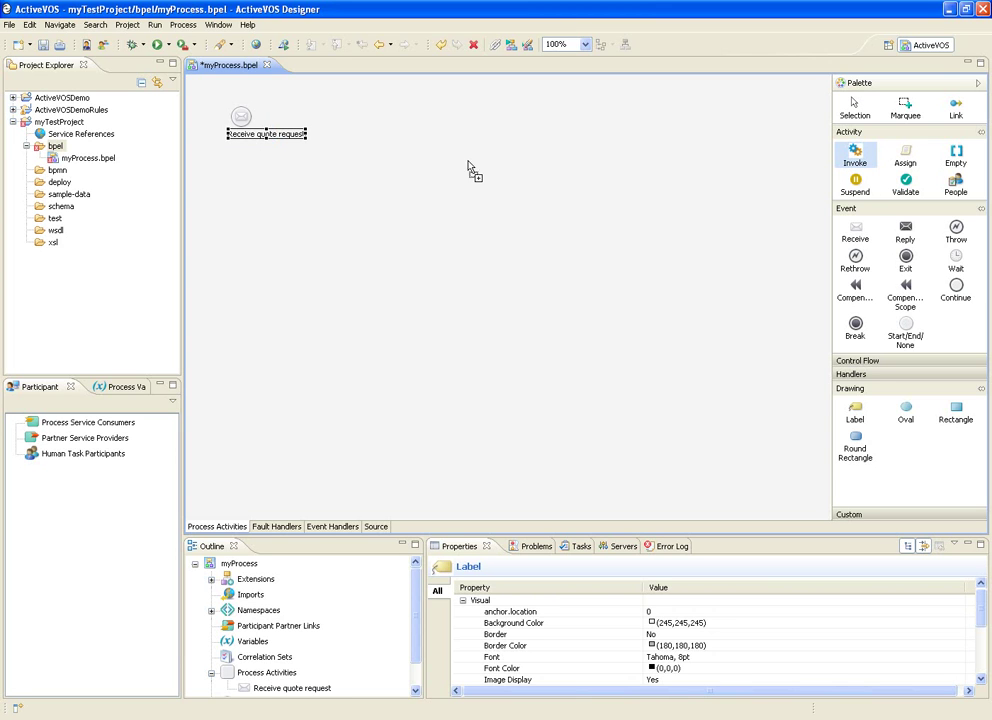
left_click(243, 148)
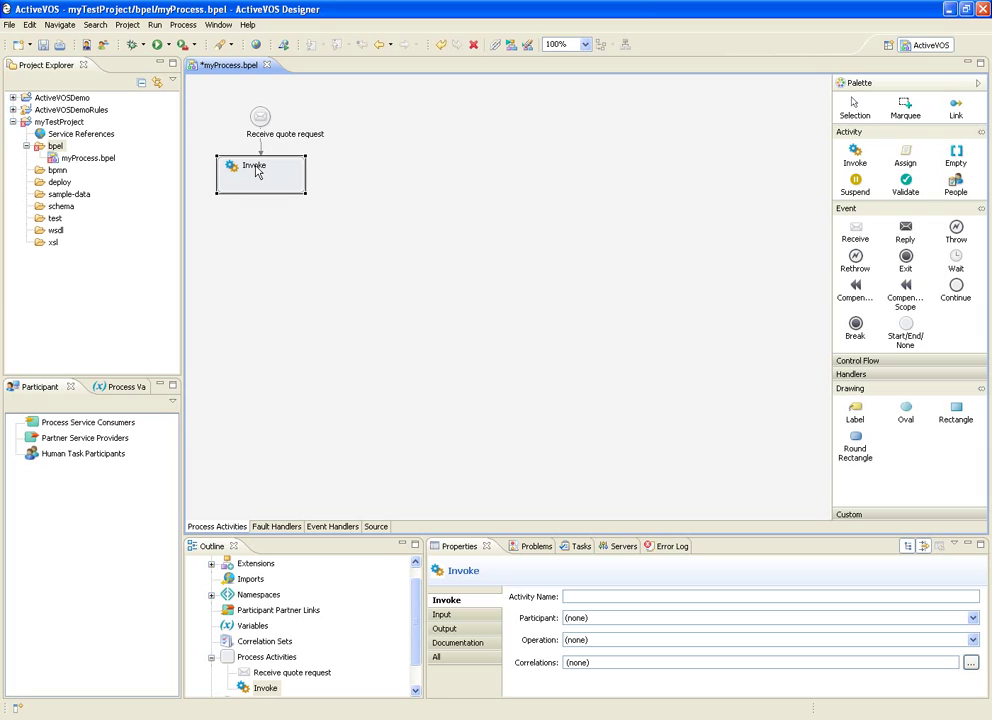
left_click(253, 166)
type("Validate Request with Rule")
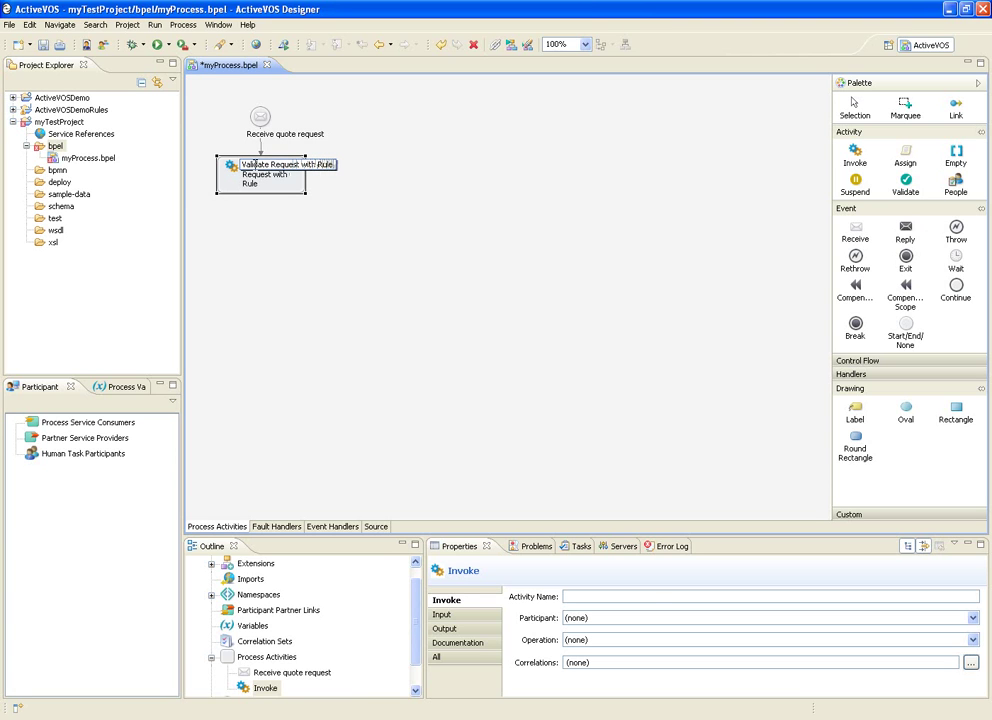
type("s")
key("Return")
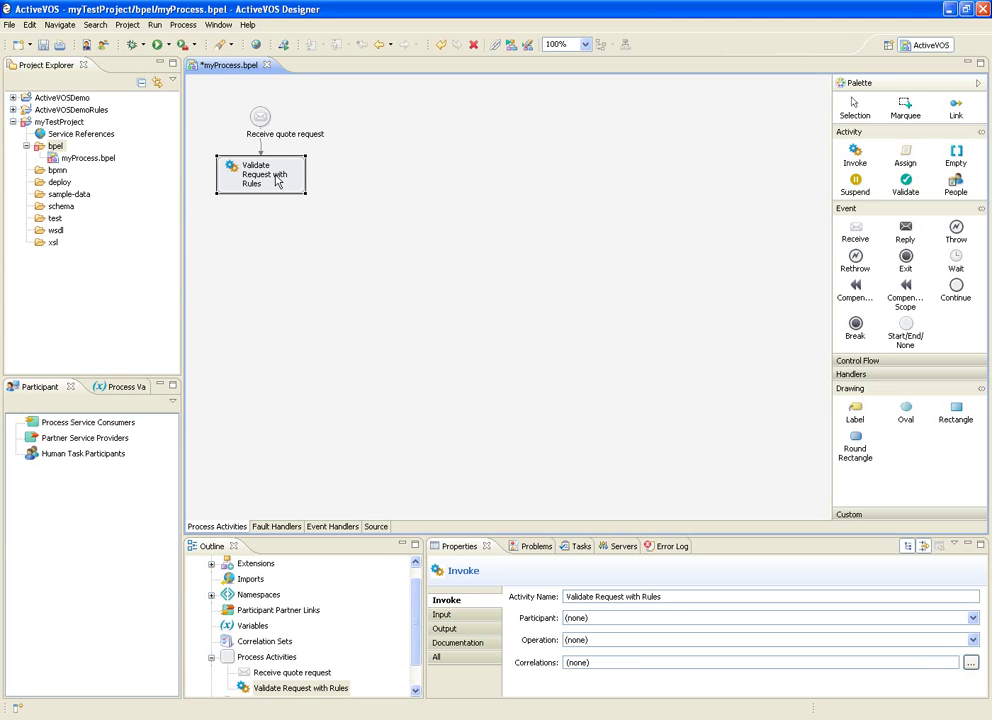
- Add an If activity below the validation activity and set its activity name to "Is quote valid?"
left_click(847, 363)
left_click(855, 384)
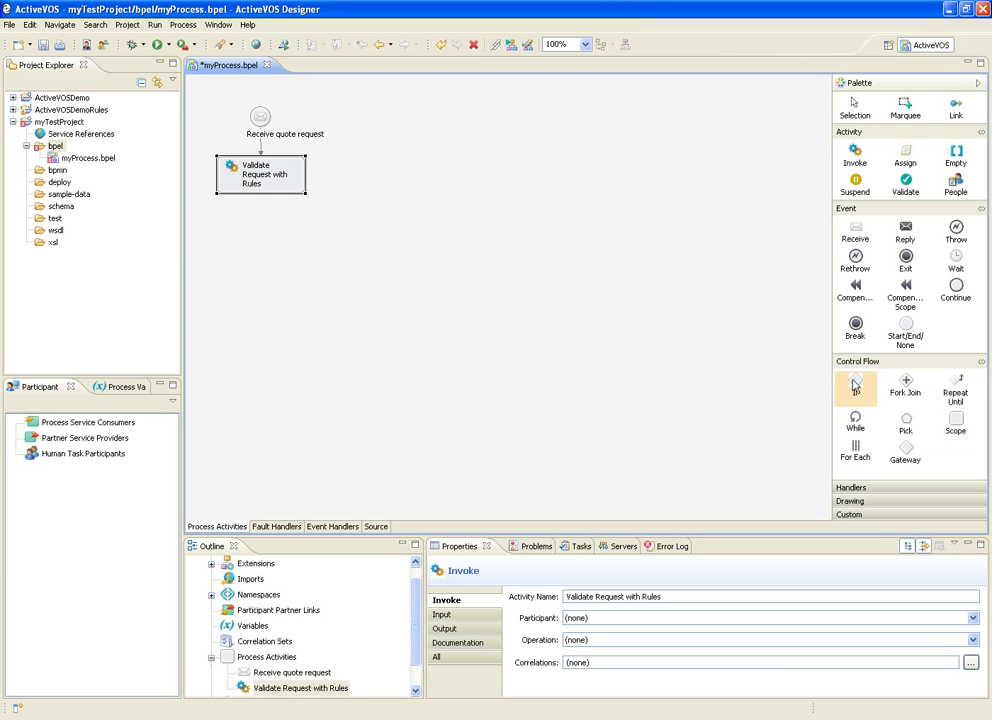
left_click(272, 208)
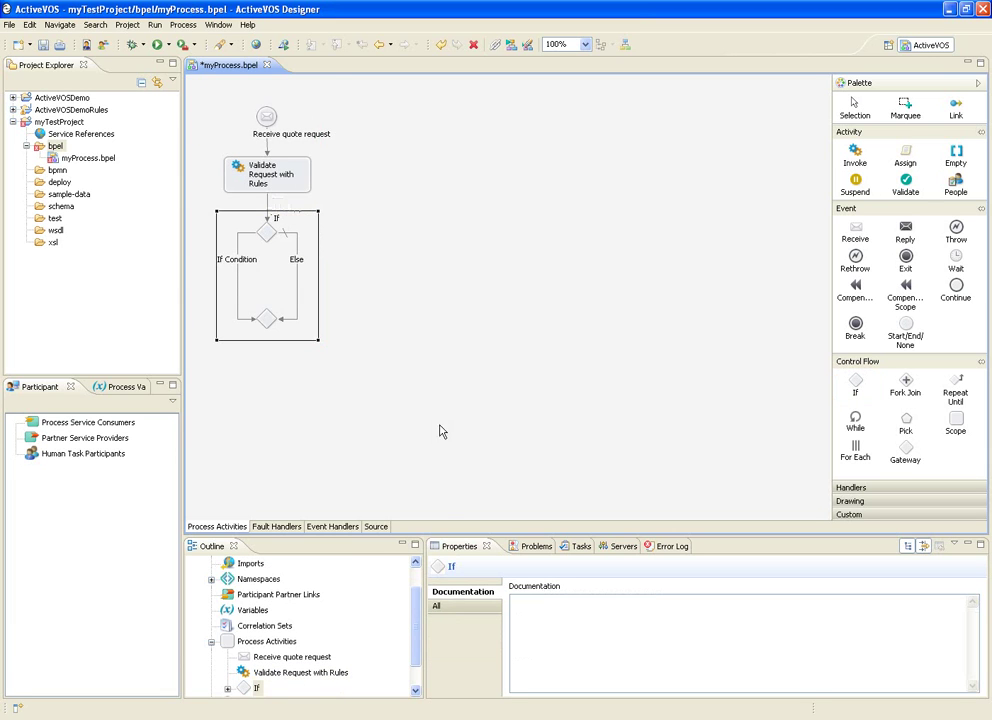
left_click(463, 608)
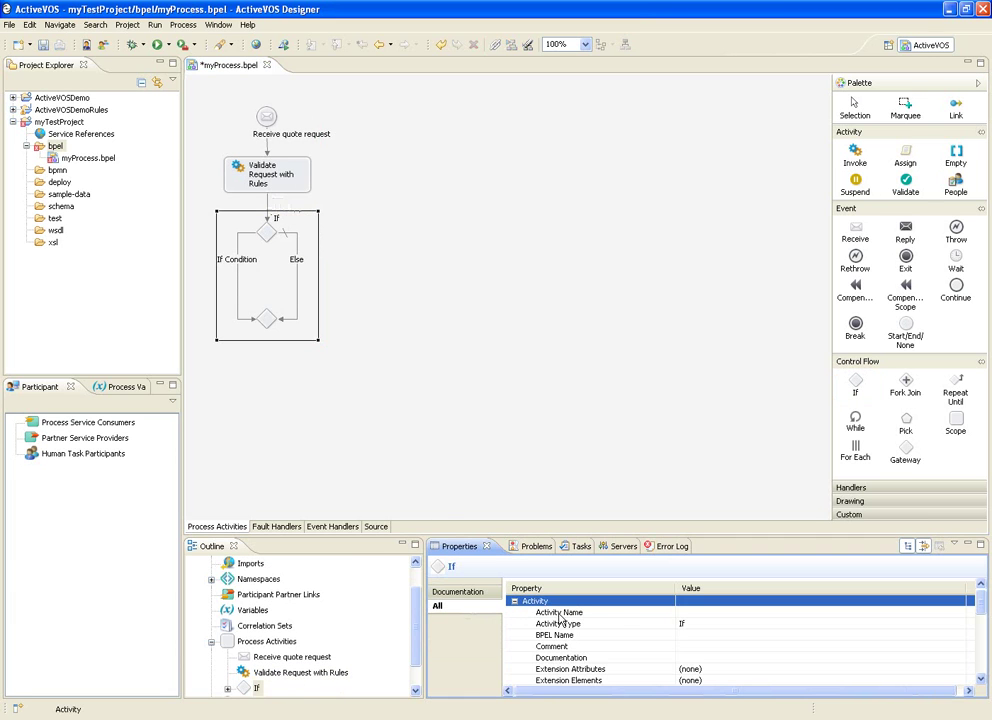
left_click(700, 612)
type("I")
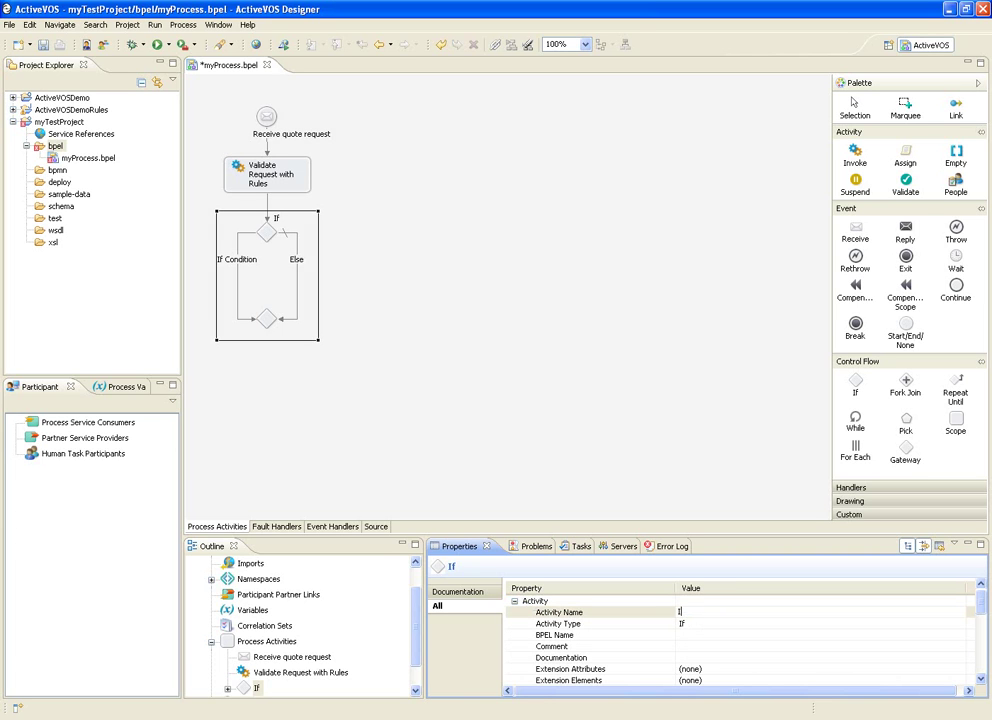
type("s quote valid?")
key("Return")
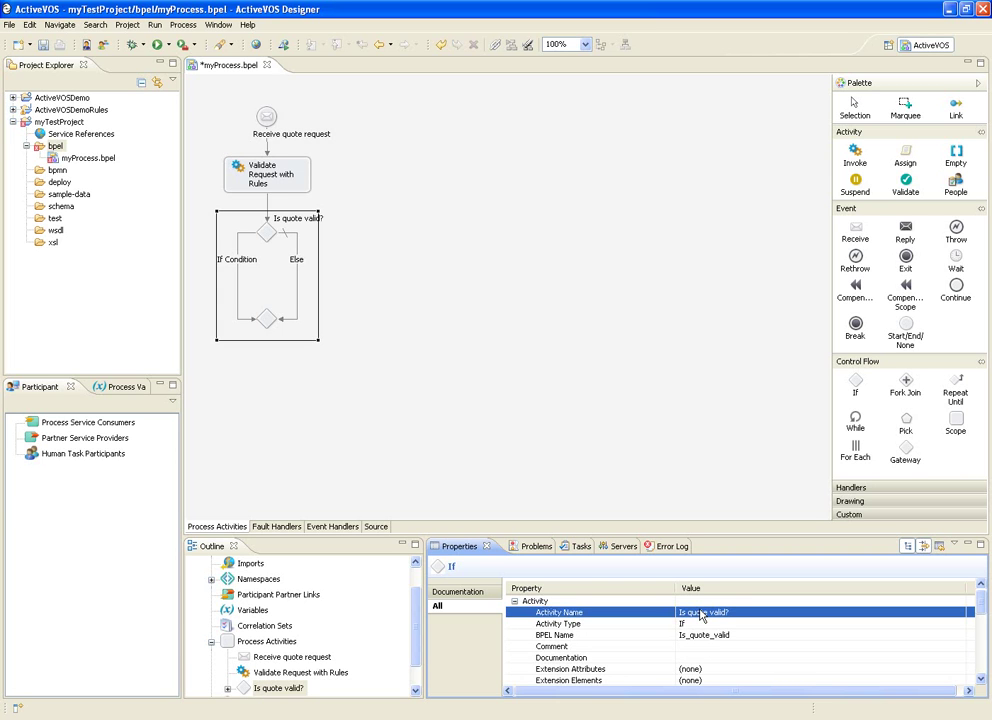
- Rename the If activity's condition branch as "yes" and its Else branch as "no"
left_click(255, 265)
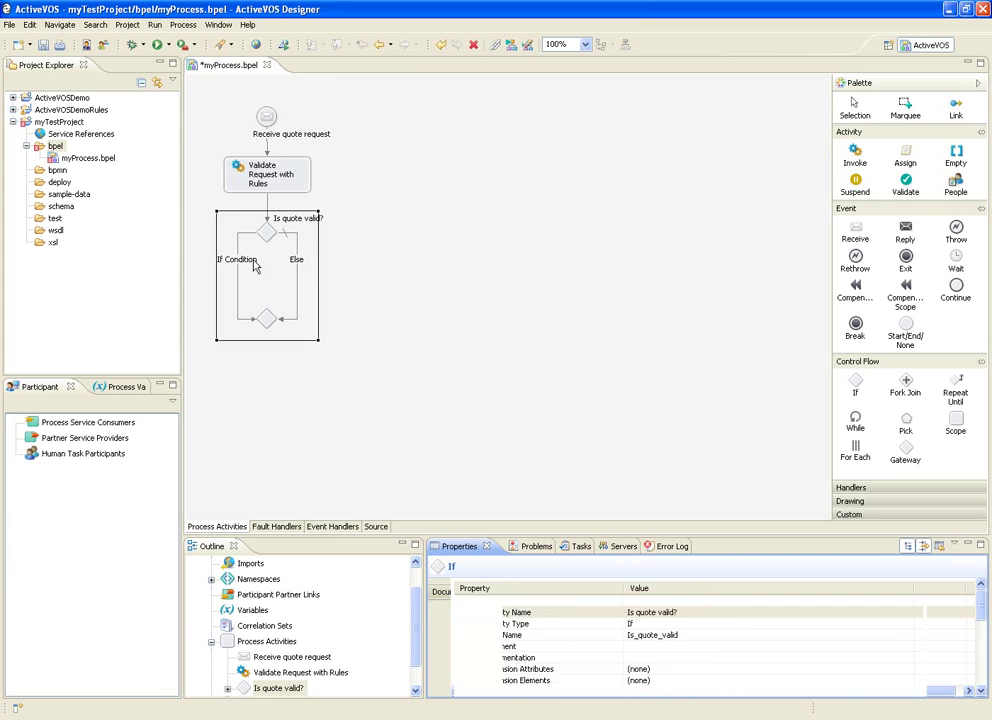
left_click(255, 265)
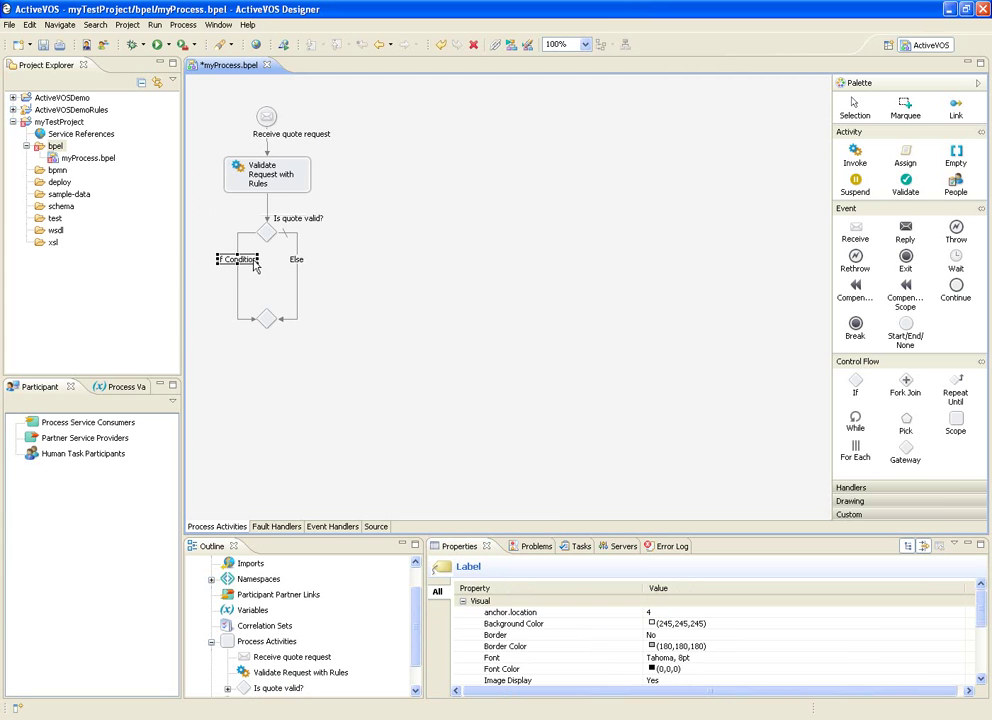
left_click(255, 265)
type("yes")
left_click(297, 263)
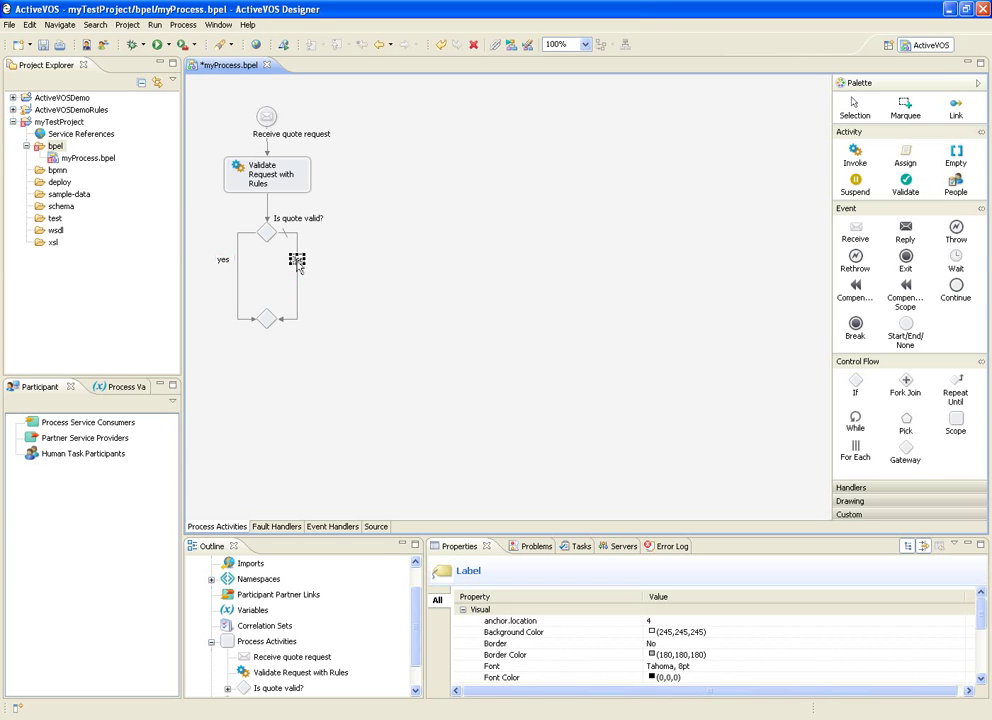
left_click(297, 263)
type("no")
key("Return")
- Add a Reply activity to the "no" branch and name it "Request Input Corrections"
left_click_drag(905, 233, 310, 282)
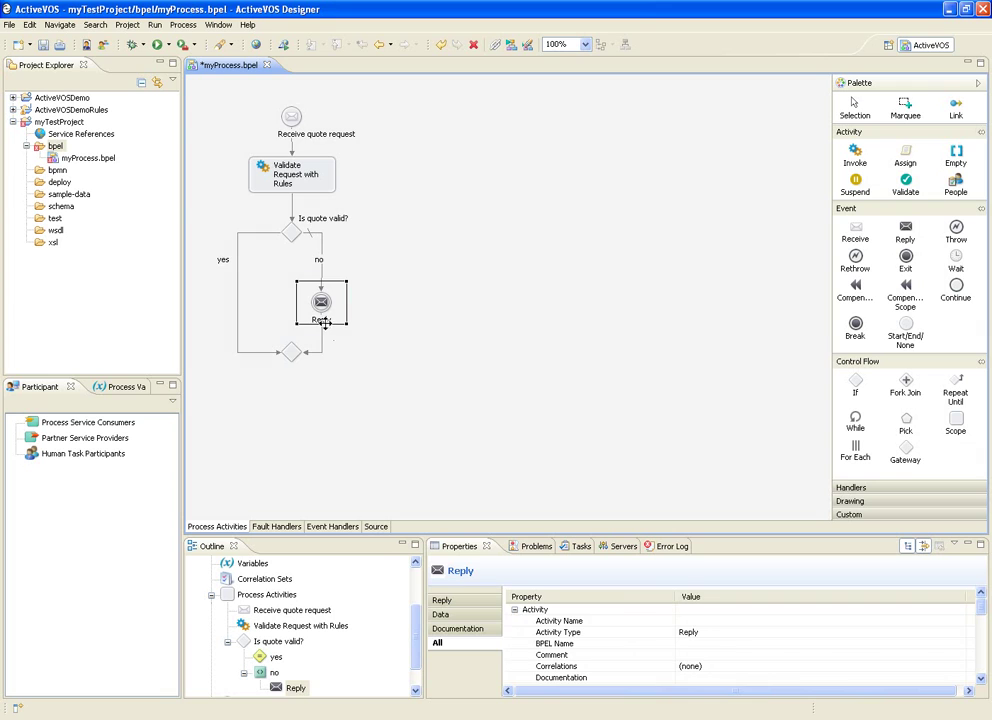
left_click(322, 320)
left_click(324, 324)
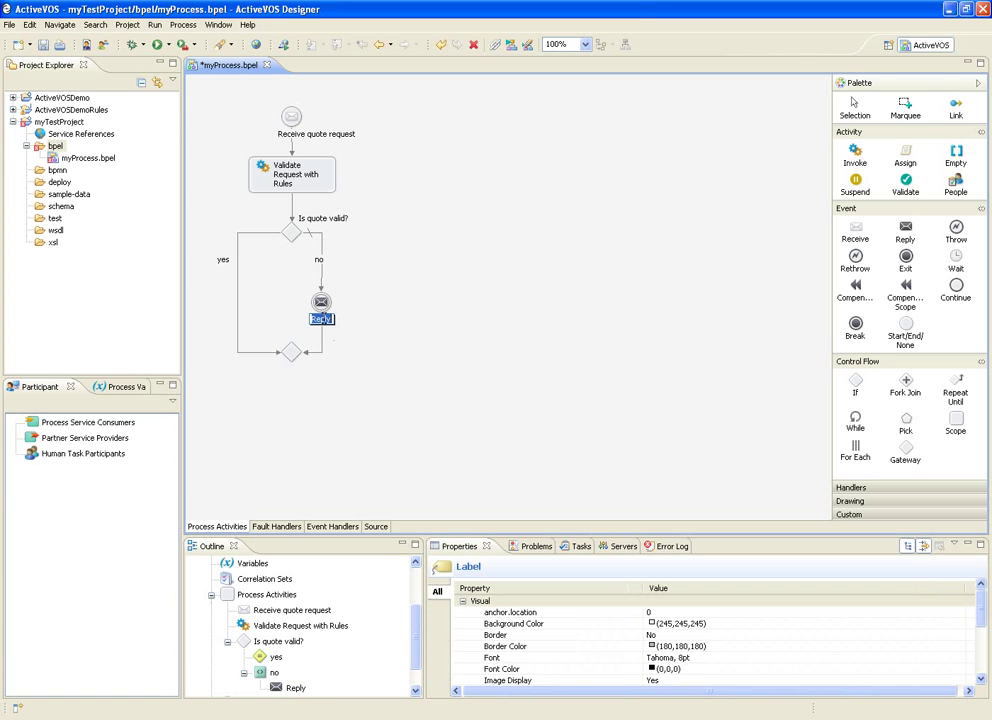
type("Request Input G")
type("orrections")
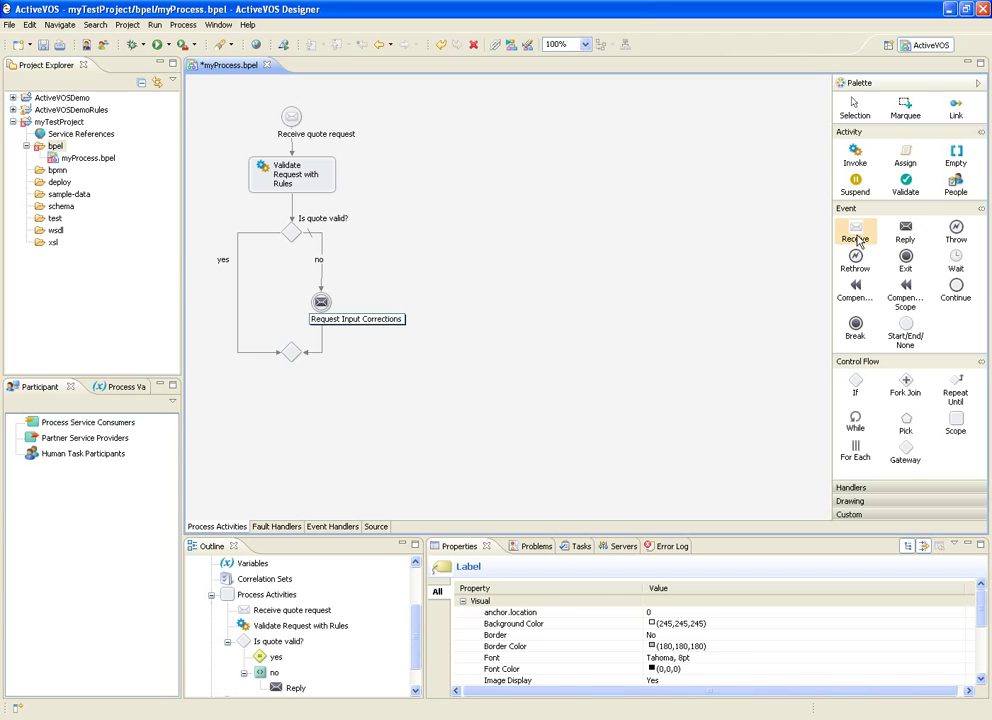
- Add a Reply activity to the "yes" branch and name it "Reply with ref num"
left_click_drag(905, 238, 242, 294)
left_click(265, 322)
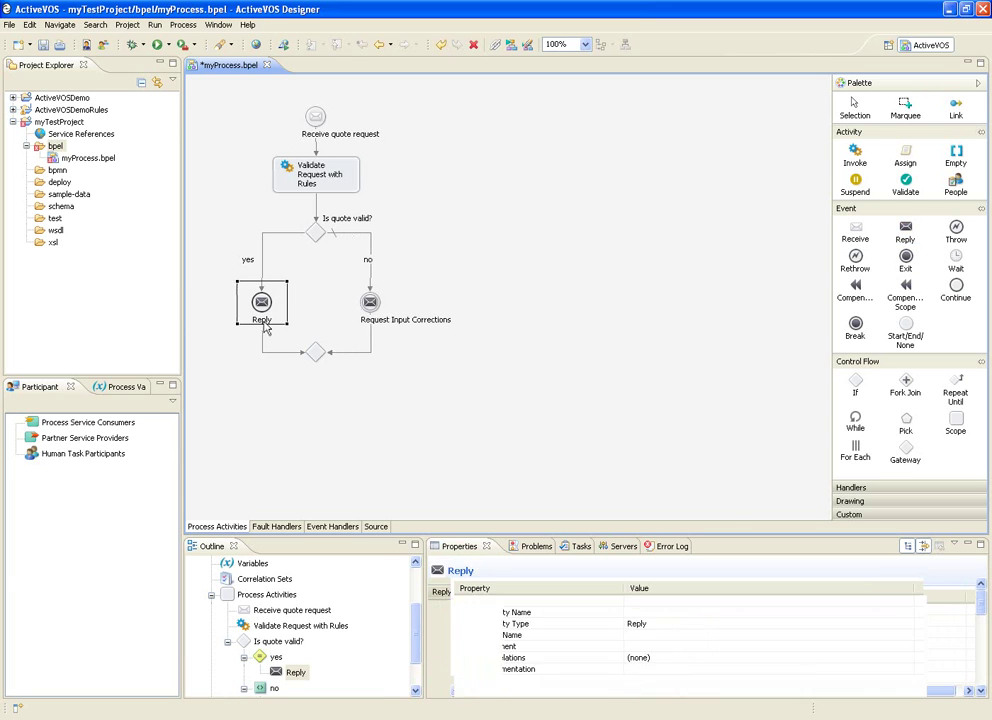
left_click(265, 322)
left_click(266, 319)
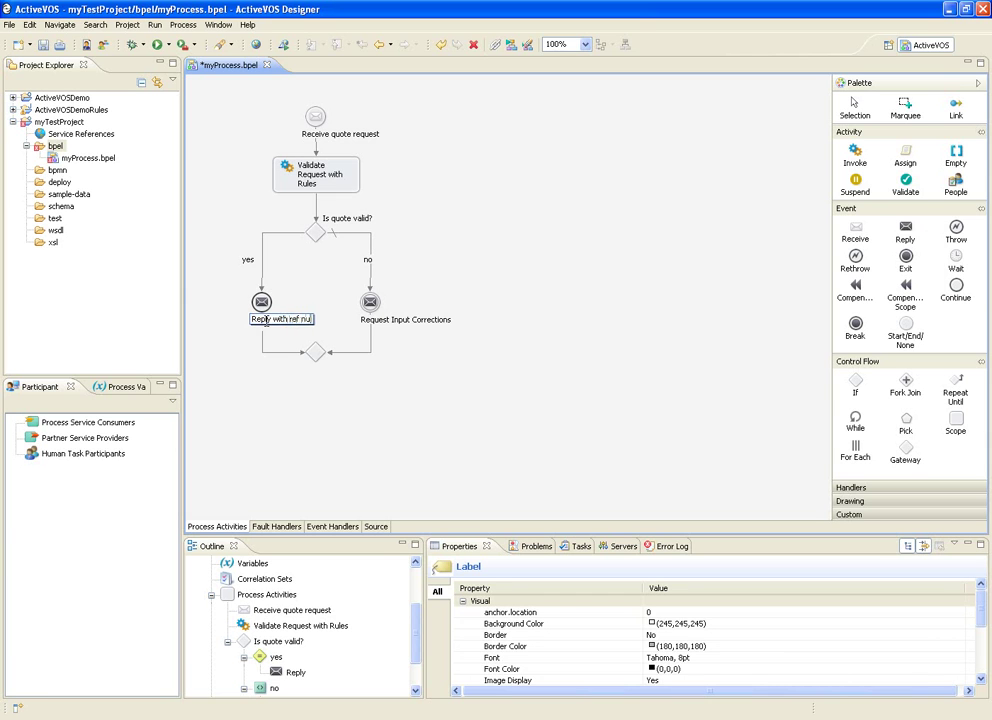
- Add an Invoke activity below the "yes" branch's reply and name it "Send customer email and Ref ID"
left_click_drag(855, 152, 262, 342)
left_click(275, 353)
type("Send customer email and Ref ID")
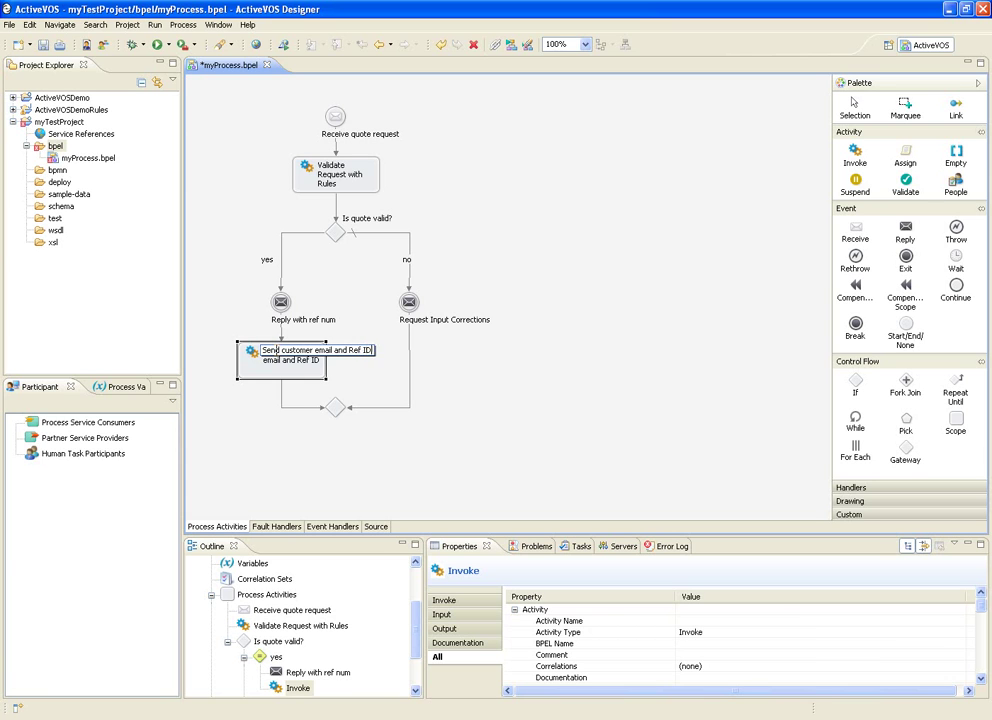
key("Return")
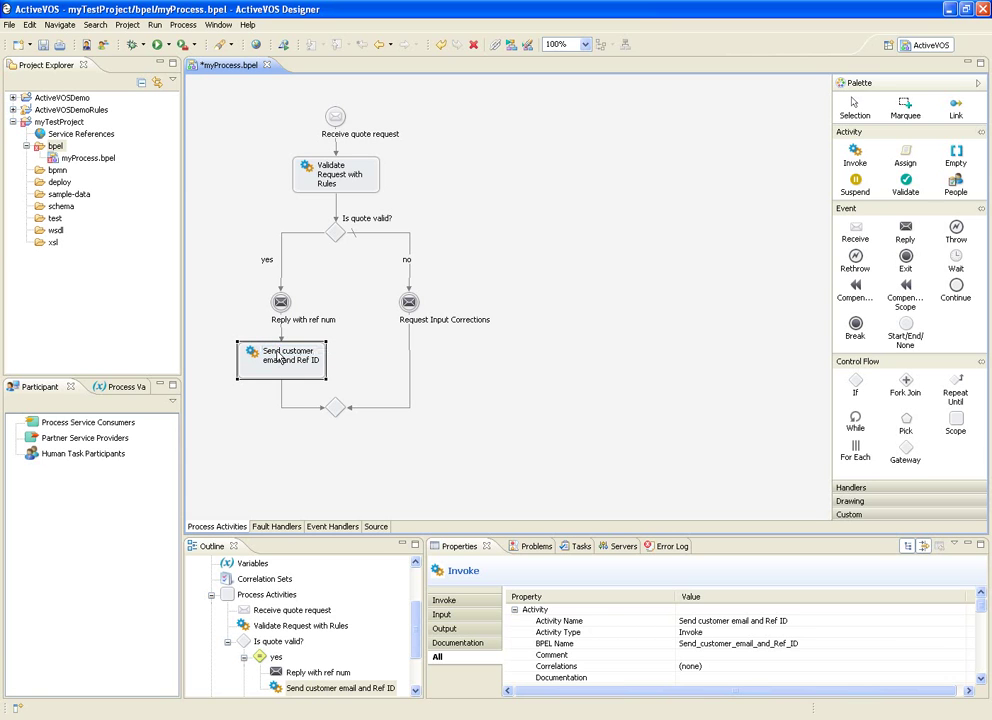
- Add a Start/End/None event at the end of the process, below the If activity's merge point
left_click(905, 333)
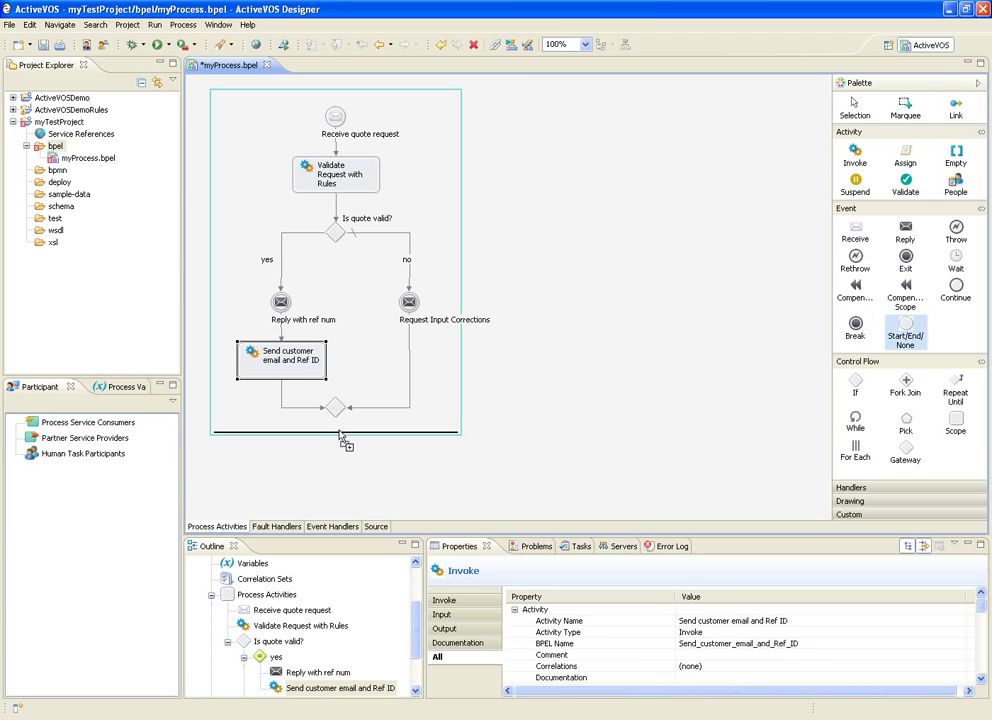
left_click(340, 436)
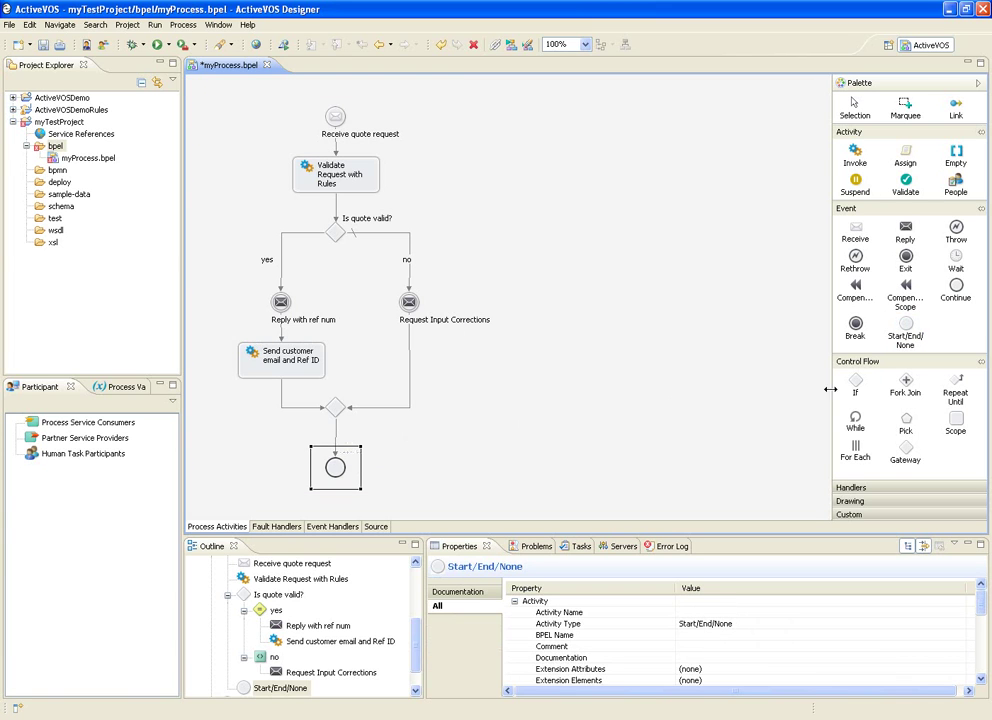
- Try a Fork Join with parallel Invoke and People activities between the validation and the If activity, and delete the whole Fork Join
left_click(903, 395)
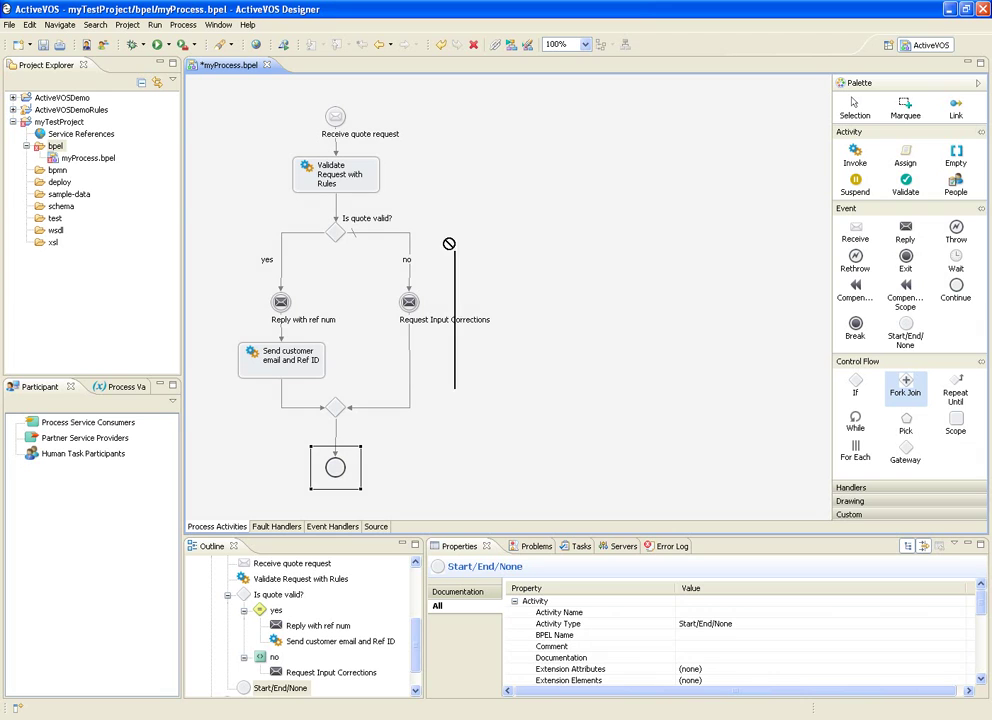
left_click(340, 210)
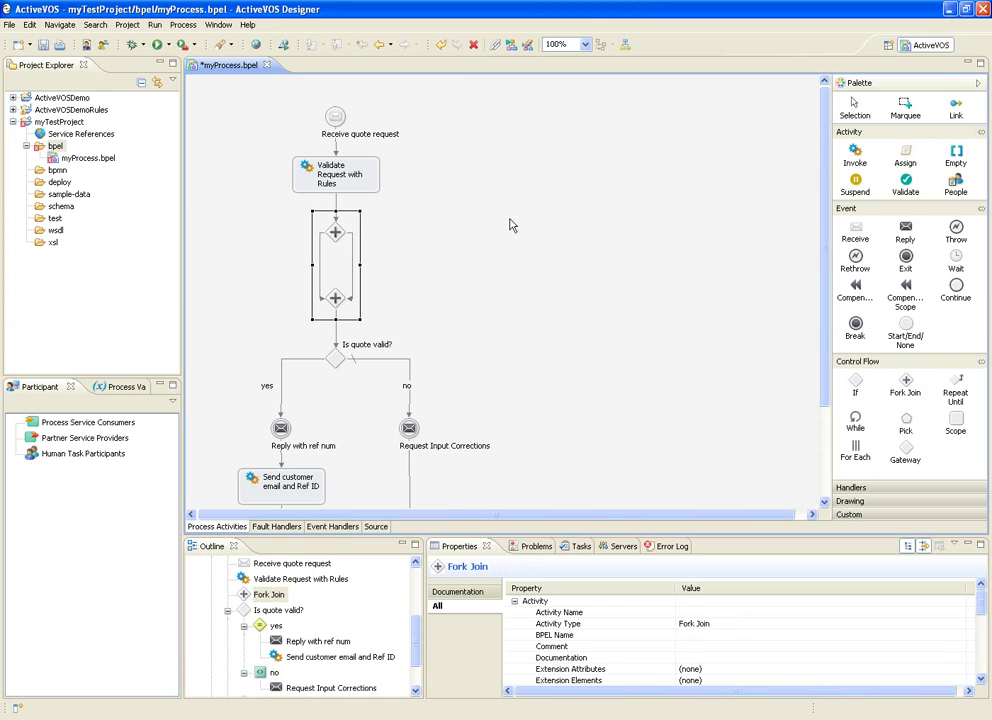
left_click(855, 153)
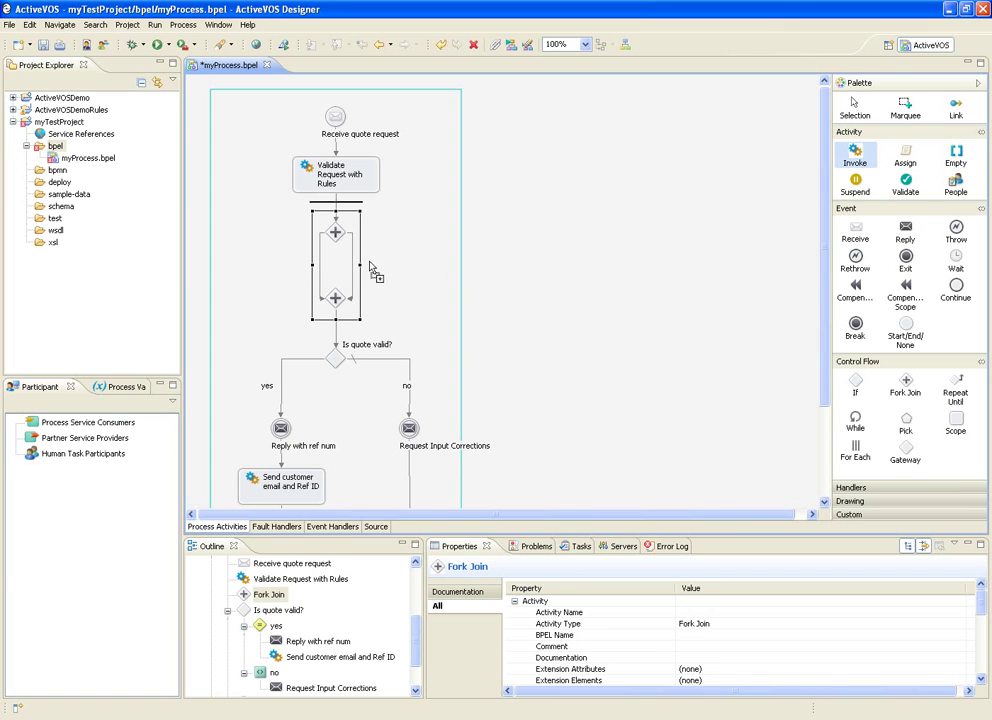
left_click(325, 274)
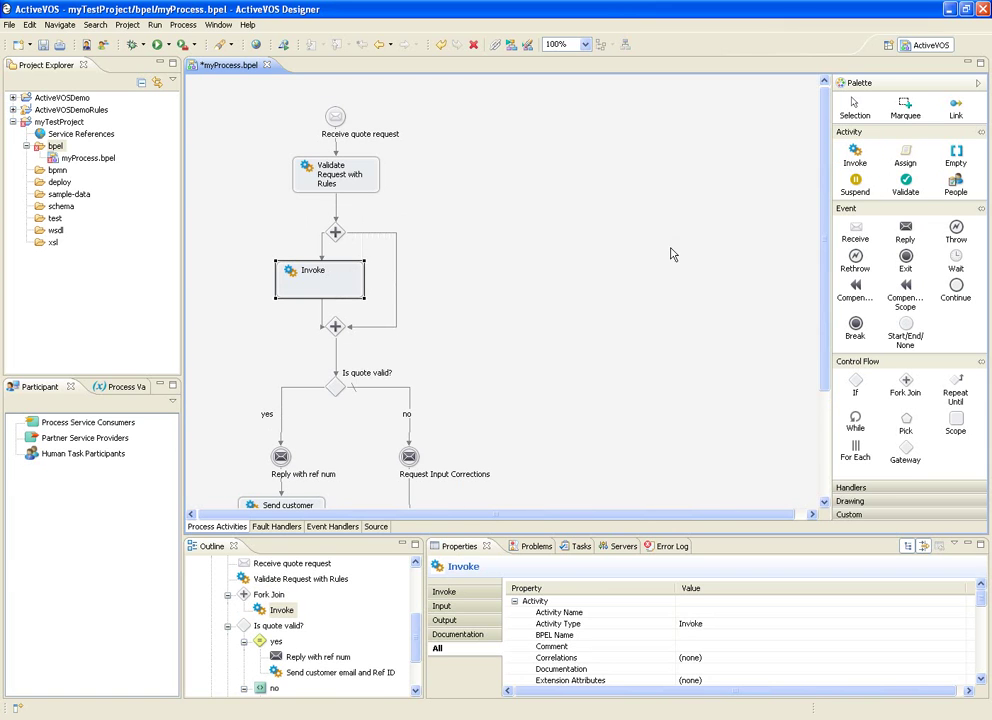
left_click(955, 183)
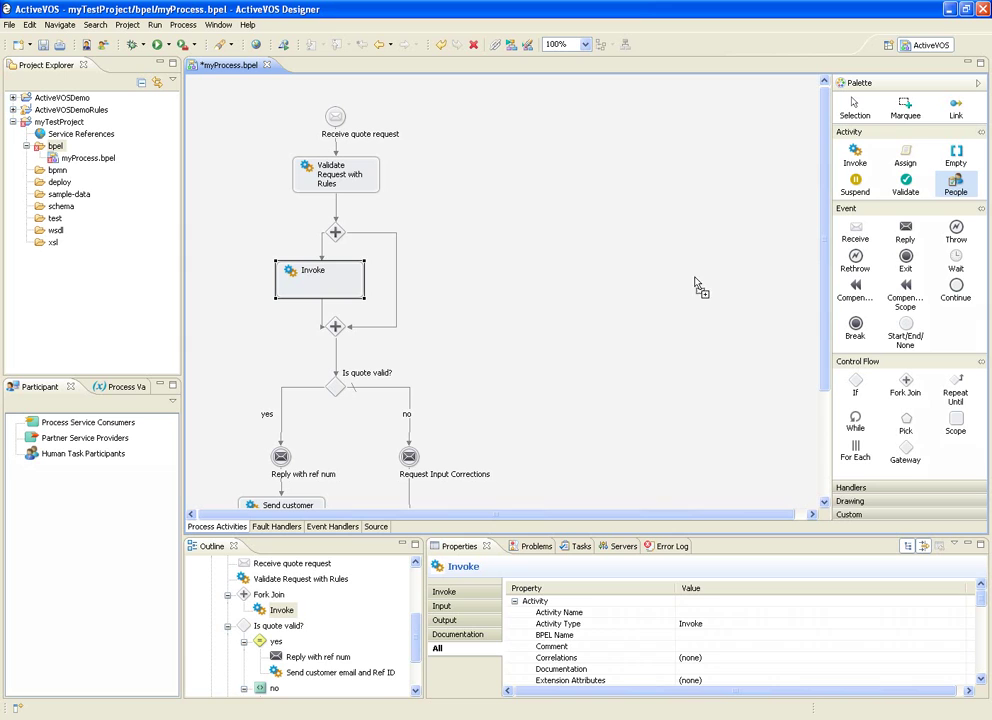
left_click(398, 289)
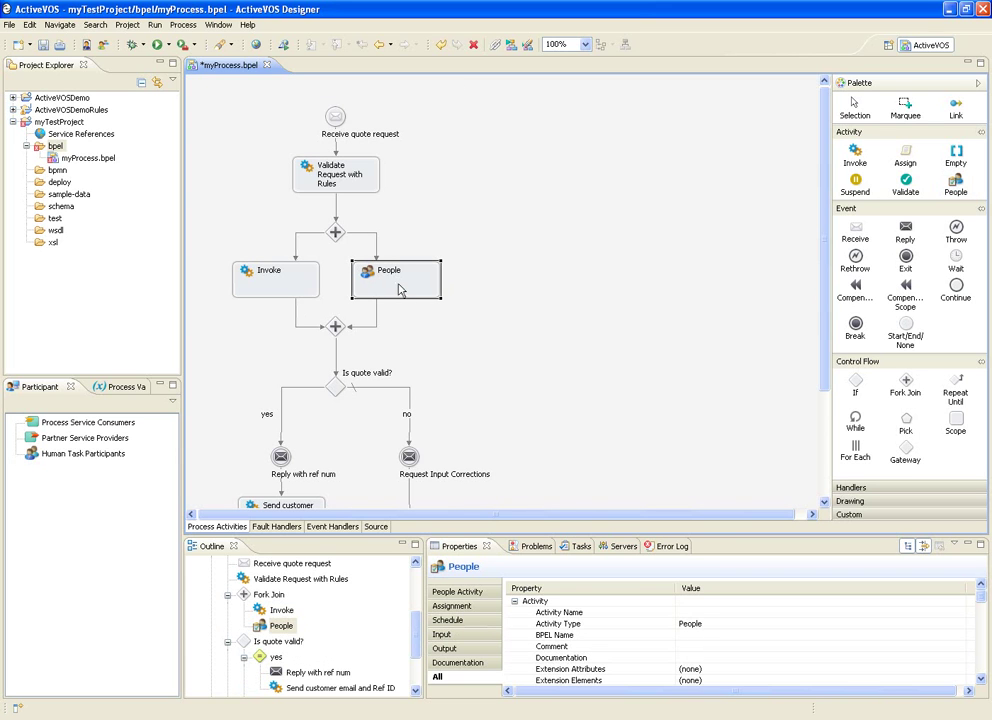
left_click(391, 232)
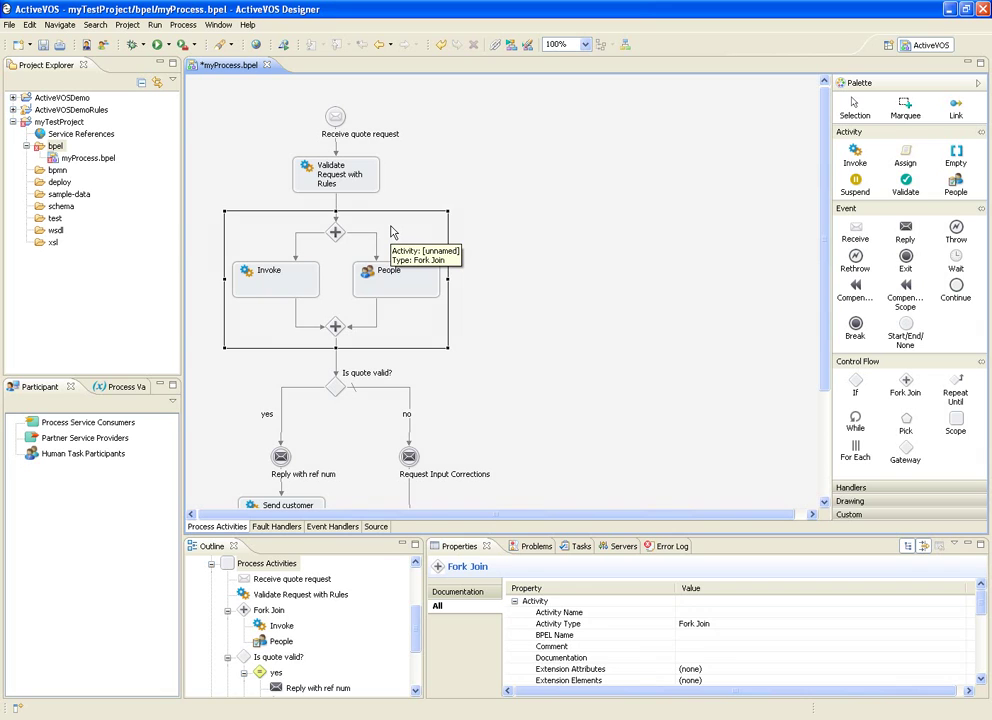
key("Delete")
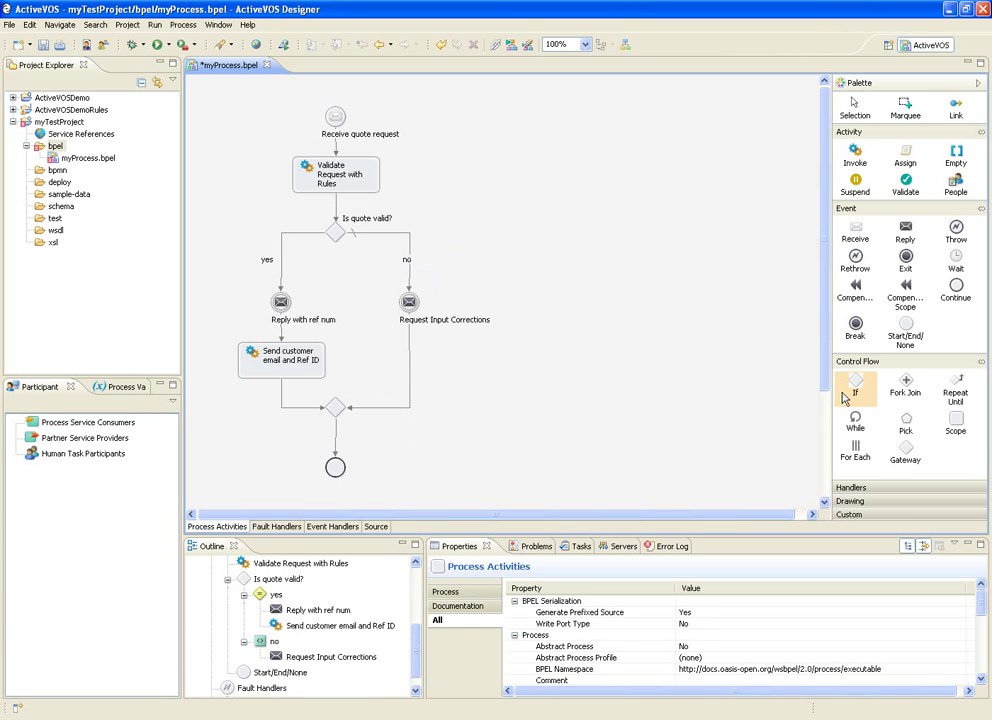
- Add a Scope below "Send customer email and Ref ID" in the "yes" branch
left_click(955, 424)
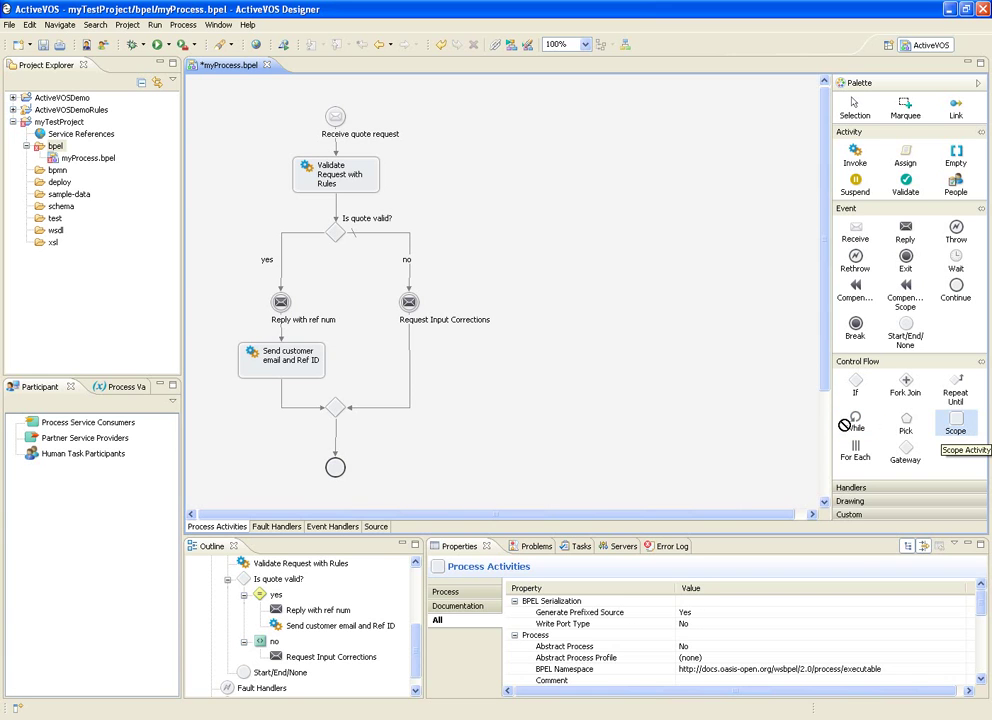
left_click(285, 388)
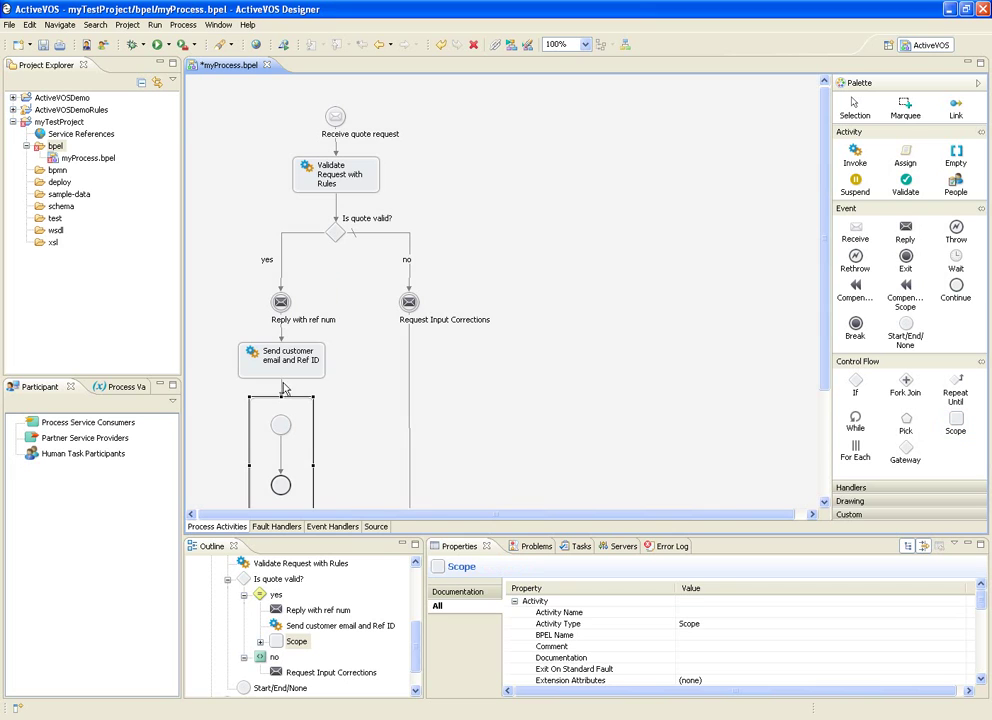
left_click_drag(822, 334, 826, 410)
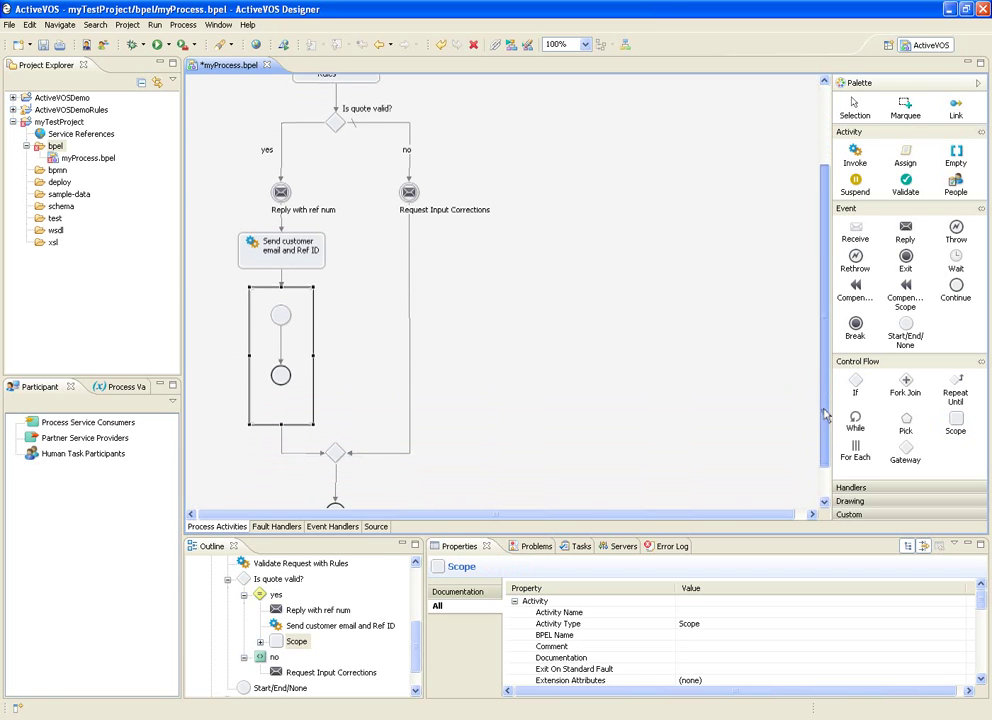
left_click(588, 376)
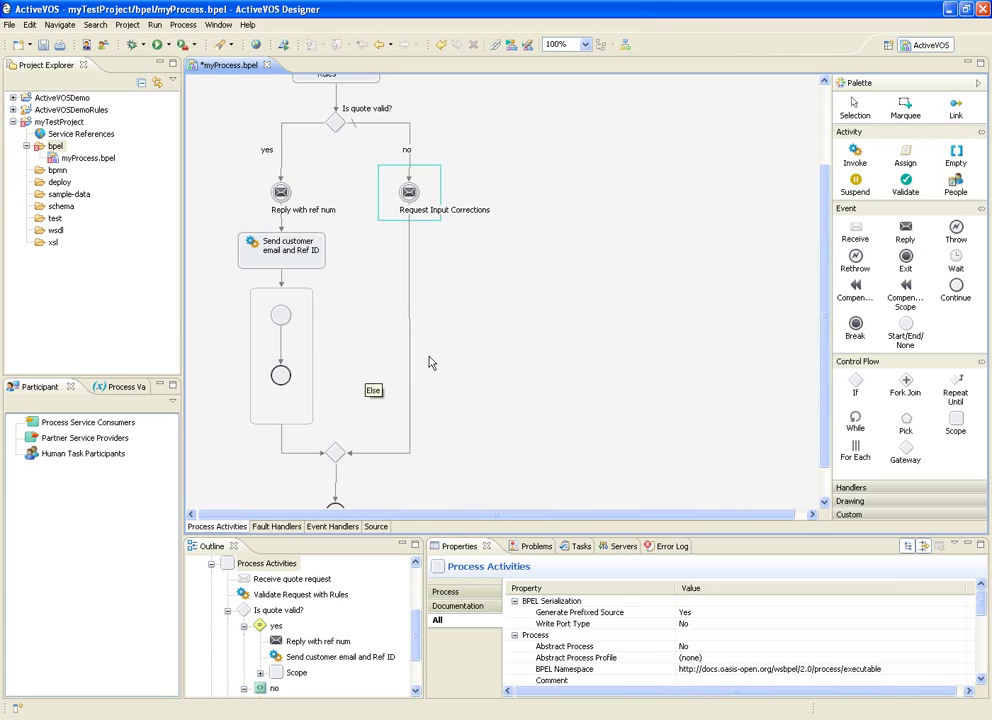
- Add an Invoke activity between the scope's start and end events and name it "Generate Quote"
left_click_drag(851, 163, 293, 295)
left_click(289, 362)
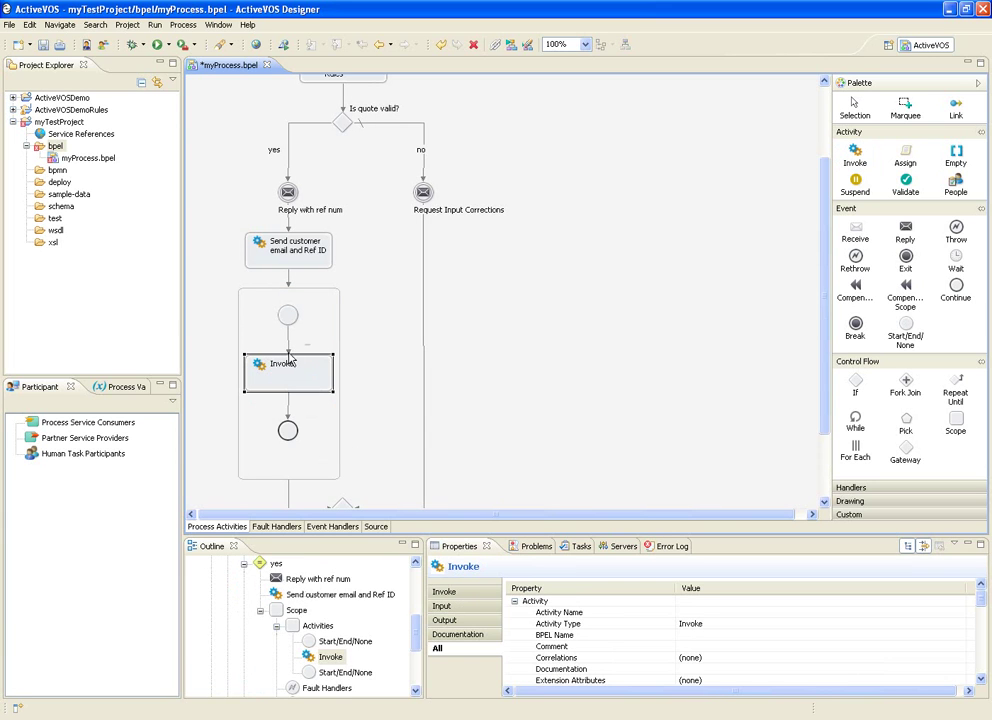
left_click(286, 366)
type("Generate Quot")
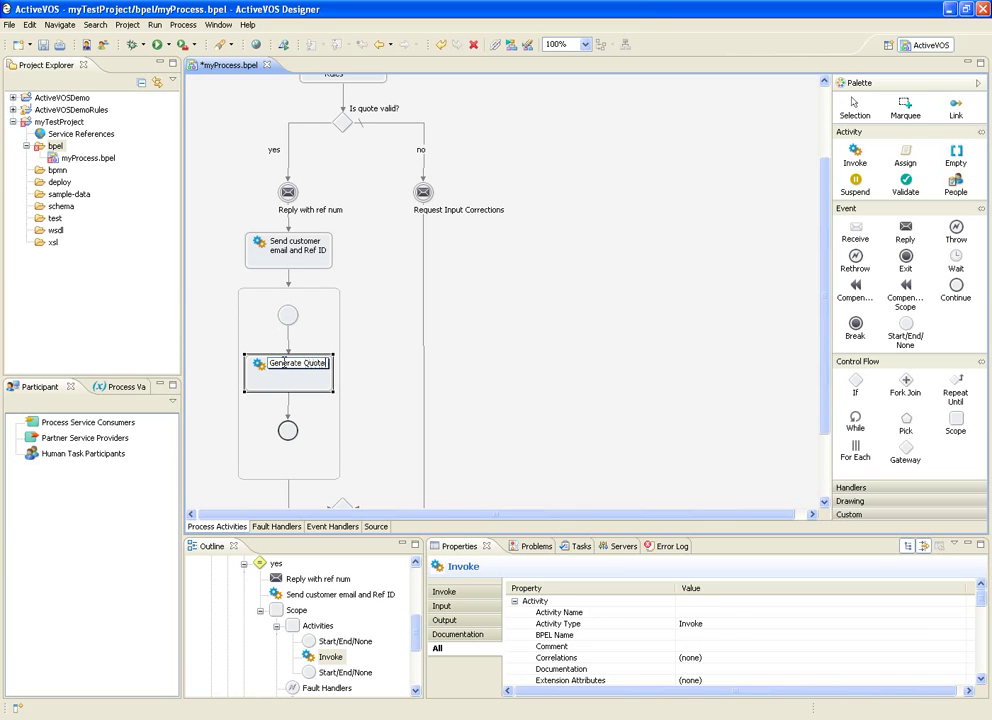
key("Return")
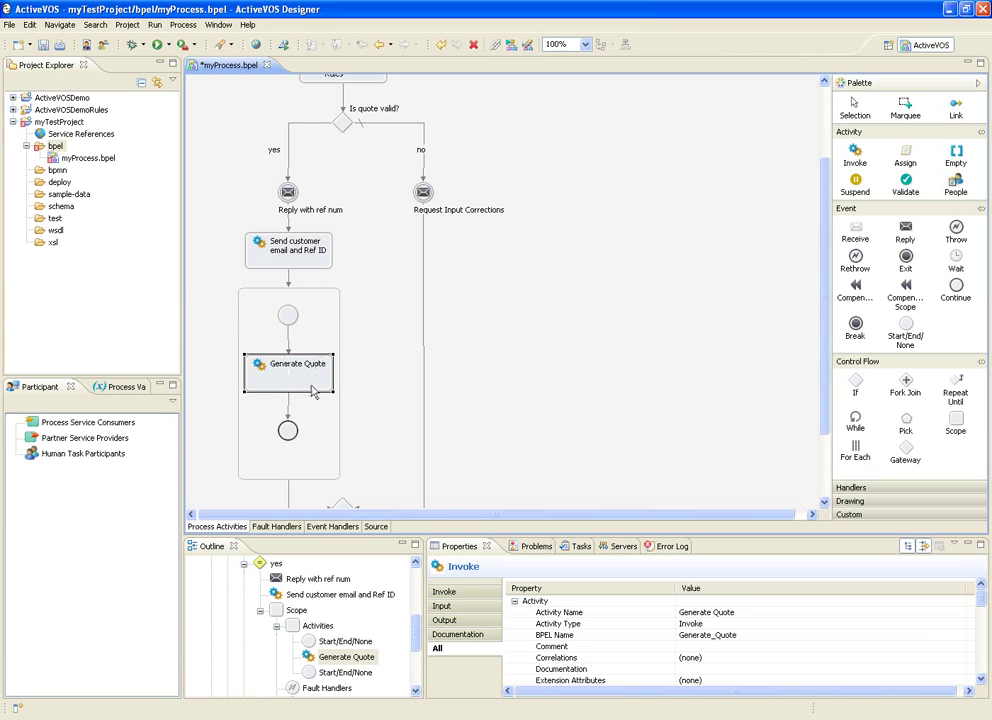
- Enlarge the scope container to roughly twice its width and slightly more height, leaving free space beside "Generate Quote"
left_click(338, 416)
left_click(338, 414)
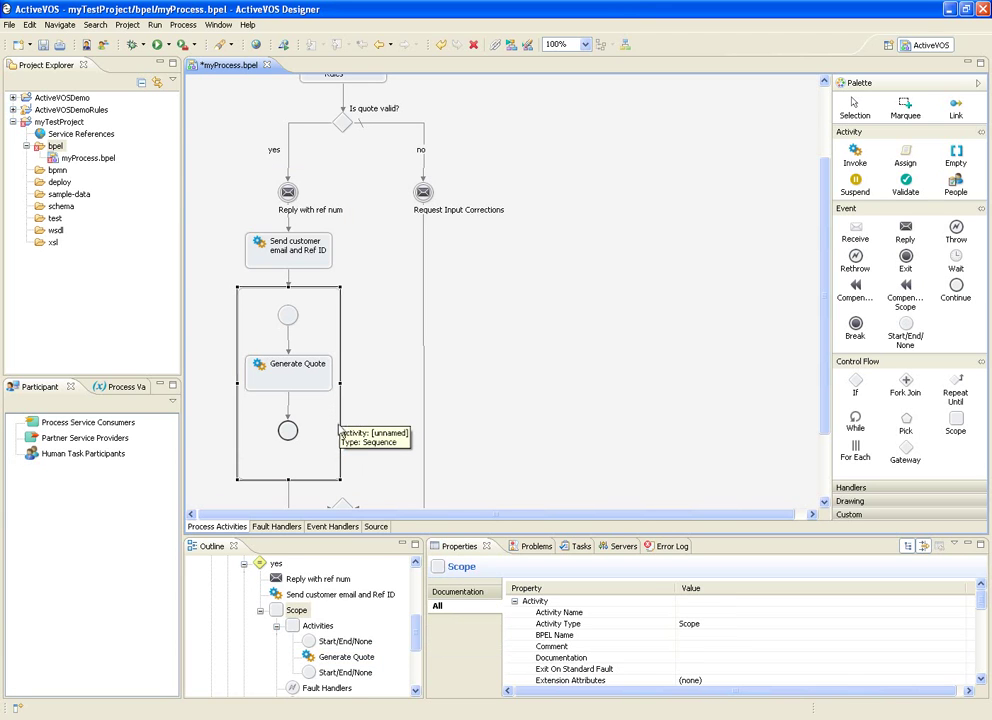
left_click_drag(340, 481, 448, 503)
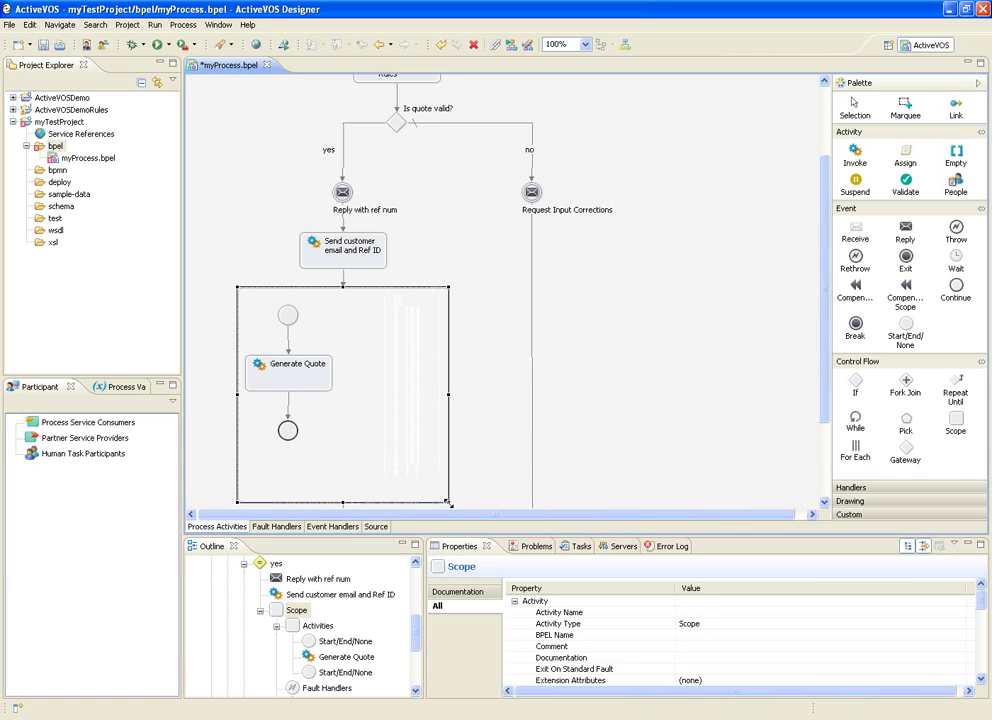
left_click_drag(827, 421, 828, 470)
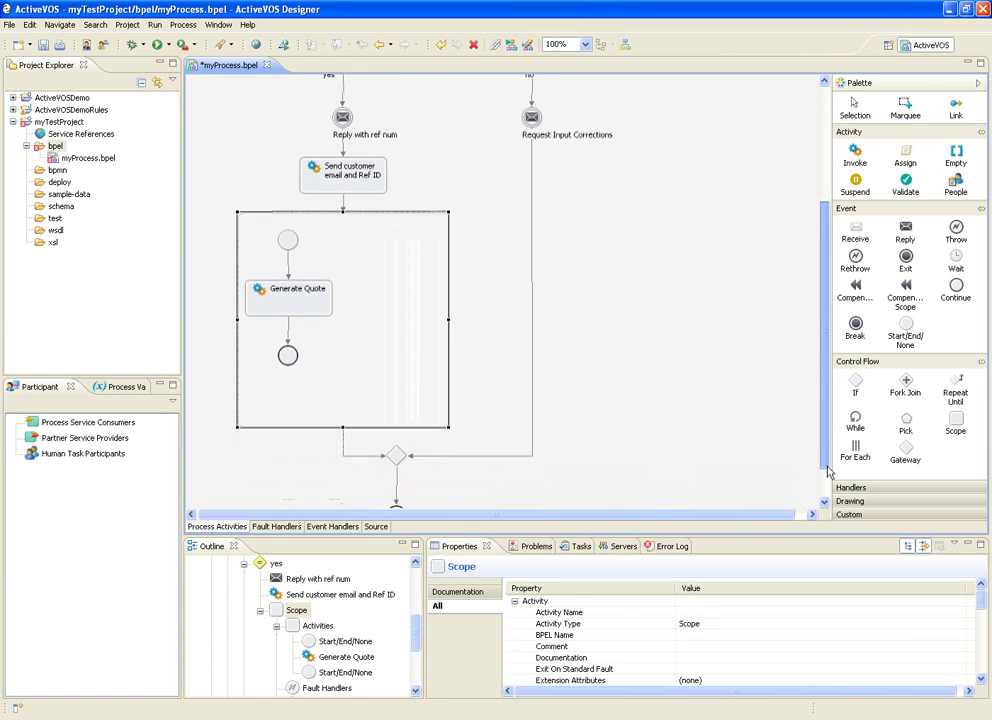
left_click(771, 424)
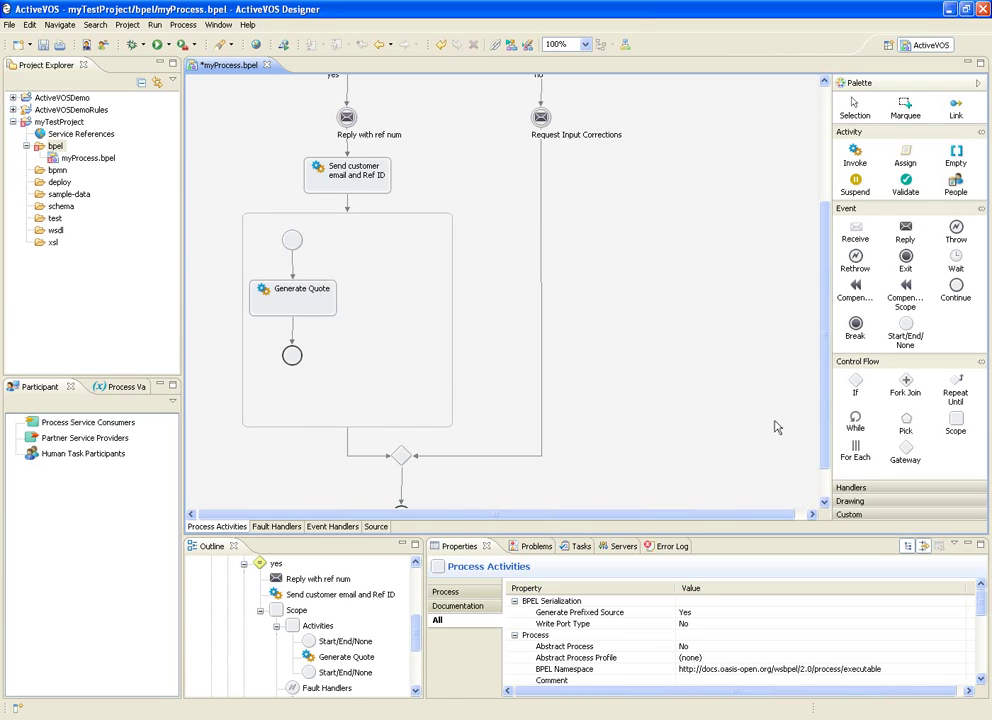
- Add an On Alarm handler beside "Generate Quote" in the scope and place an Invoke activity inside it
left_click(852, 488)
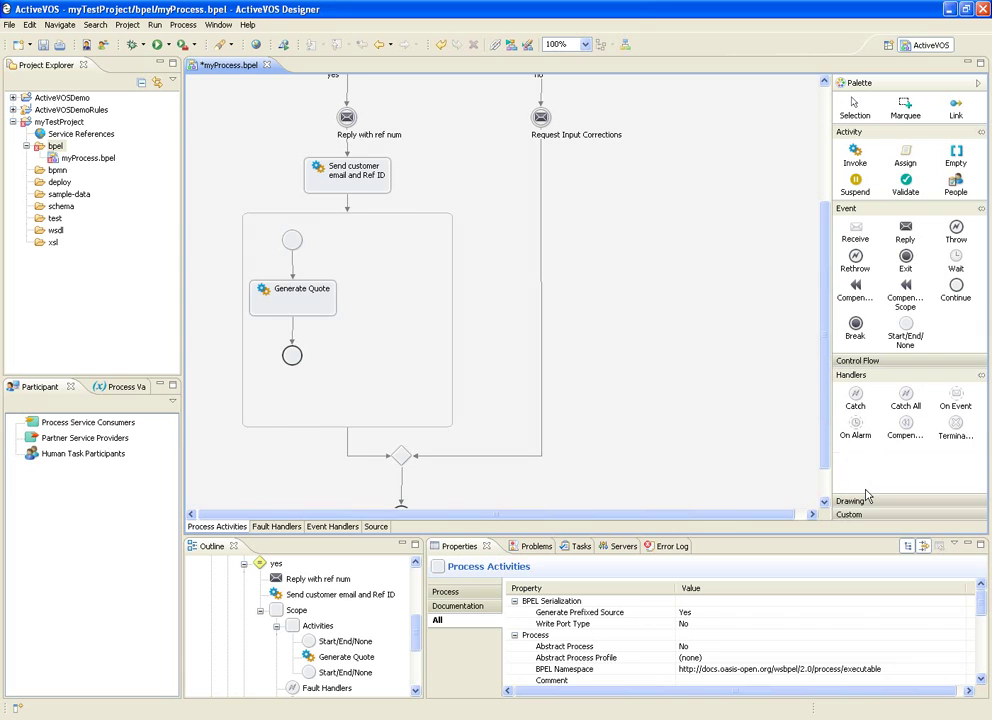
left_click_drag(855, 425, 377, 243)
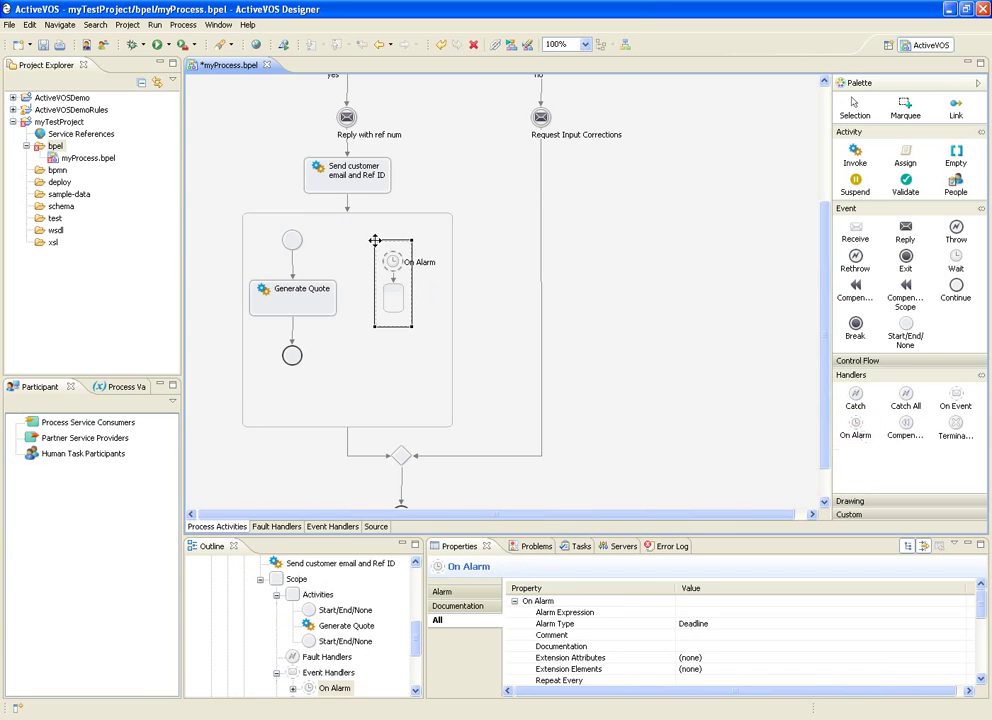
left_click_drag(856, 152, 395, 302)
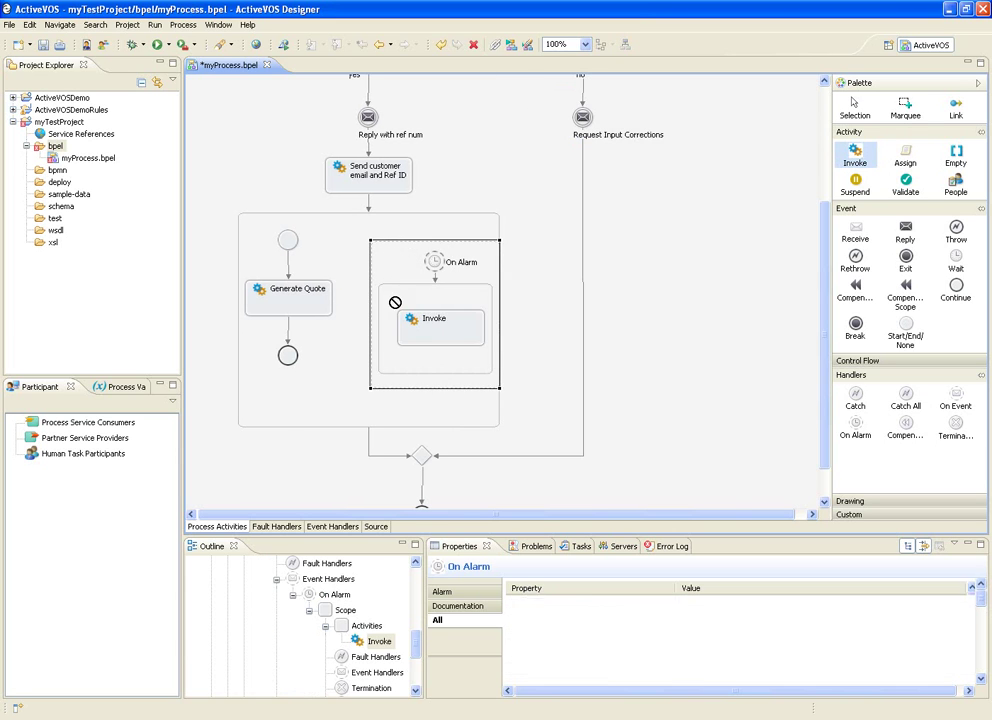
left_click(618, 412)
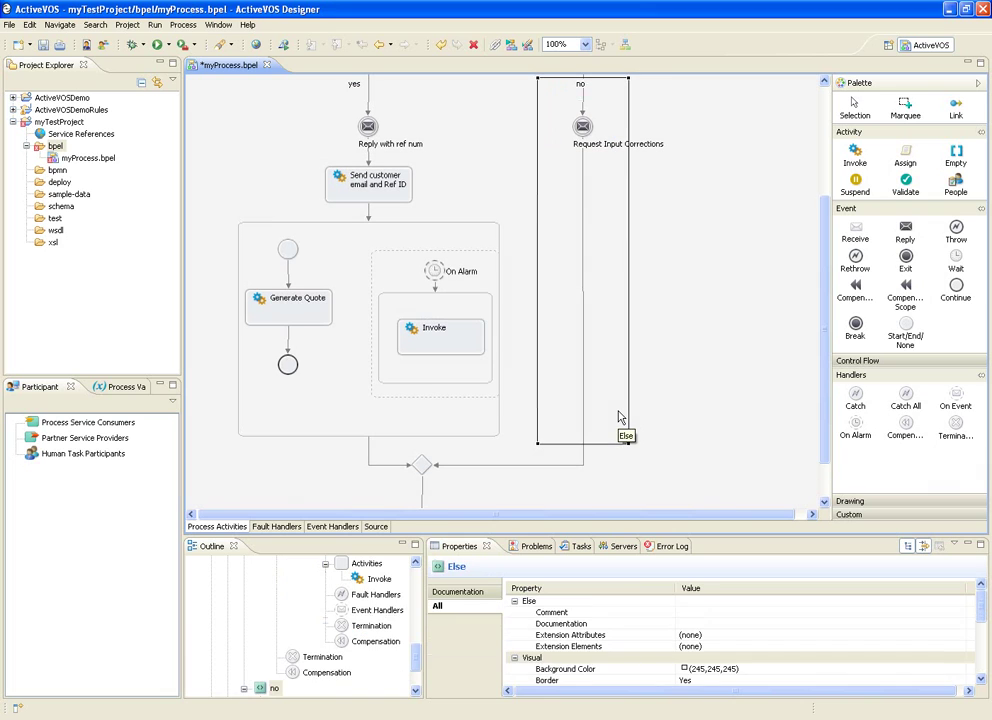
left_click(713, 410)
- Collapse the scope container that holds "Generate Quote" and the On Alarm handler
left_click(493, 248)
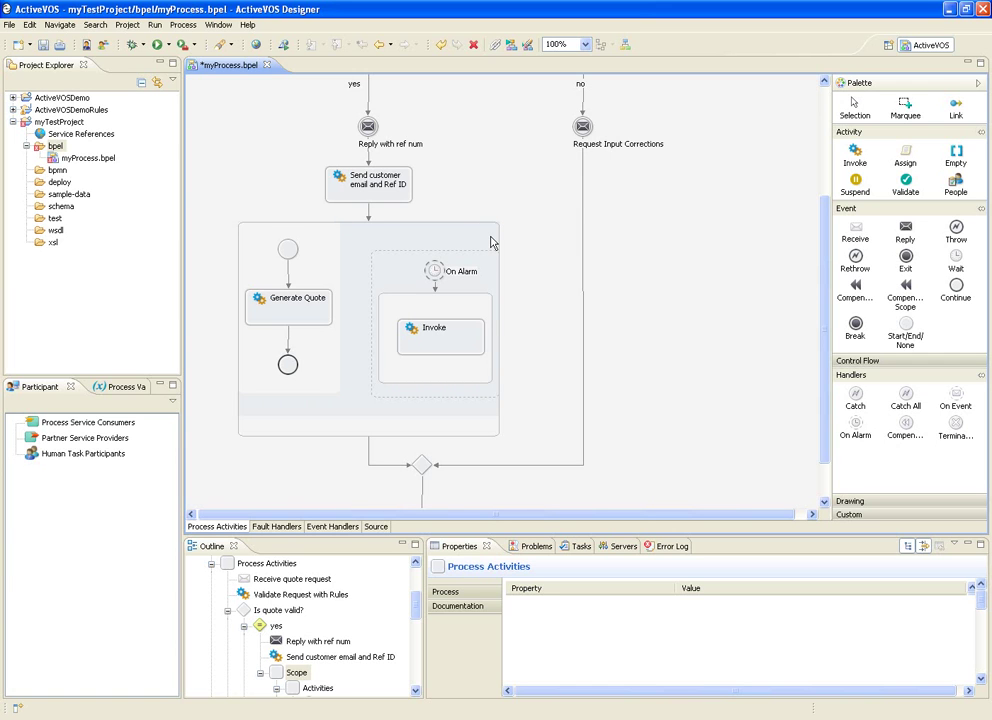
left_click(490, 242)
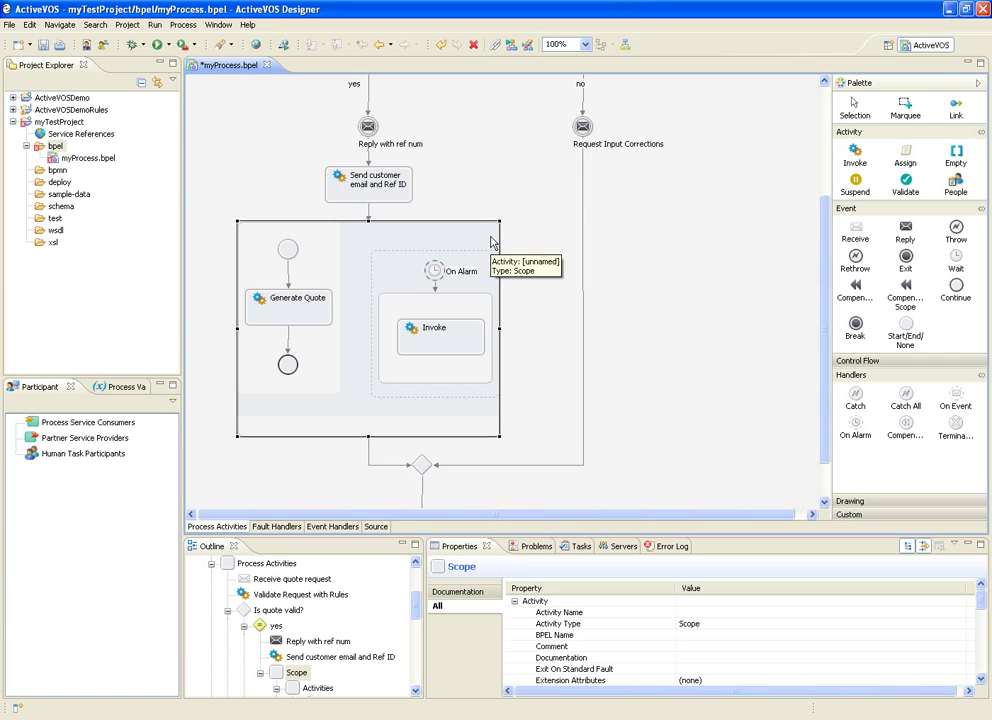
right_click(491, 243)
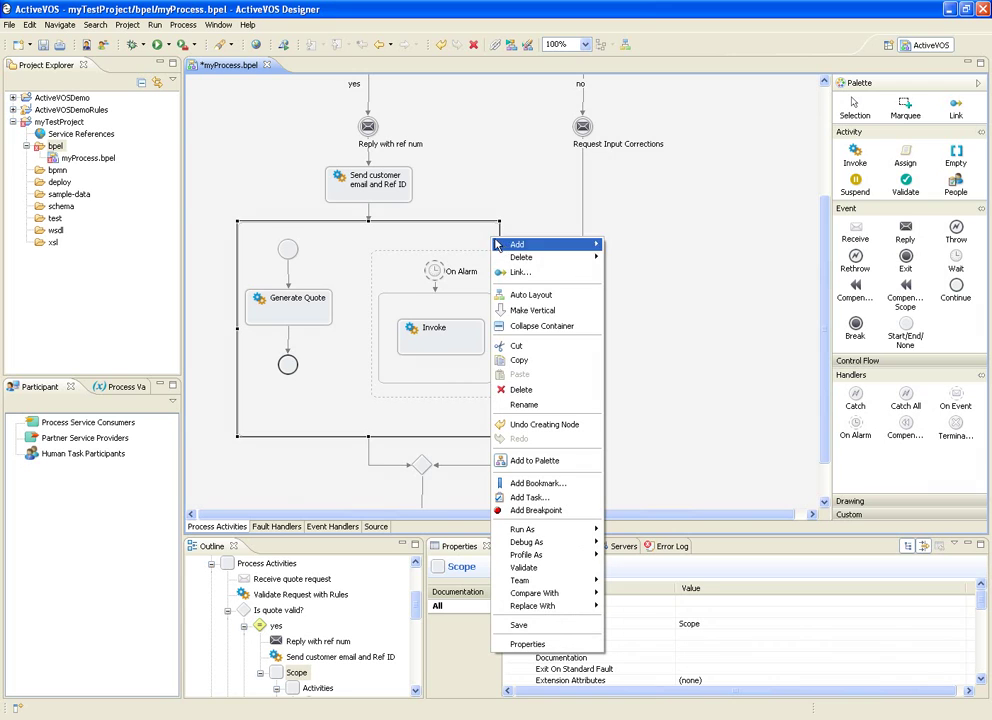
left_click(562, 336)
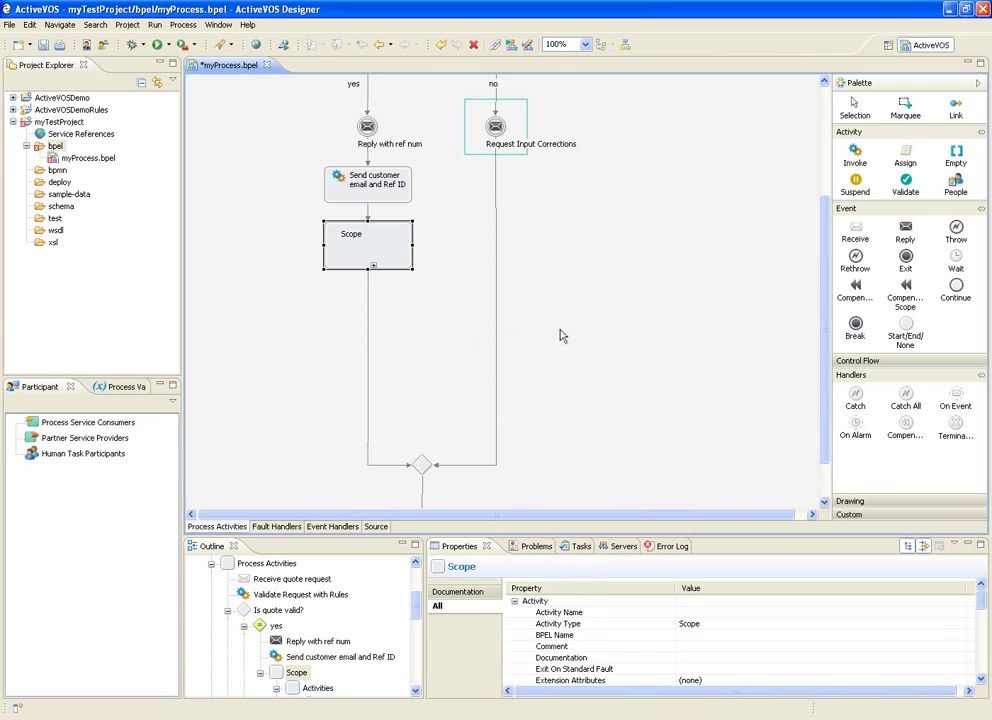
- Add a drawing label with the text "Quote Process" in the diagram's upper-left corner, beside the receive activity
left_click_drag(823, 317, 797, 184)
left_click(850, 501)
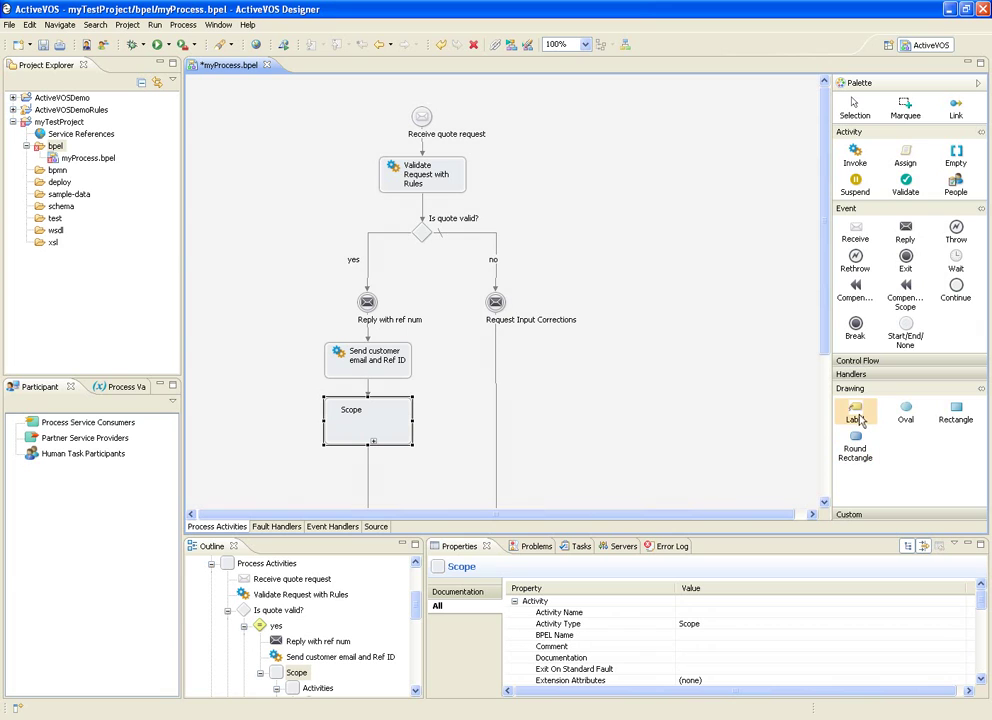
left_click(222, 102)
left_click(251, 106)
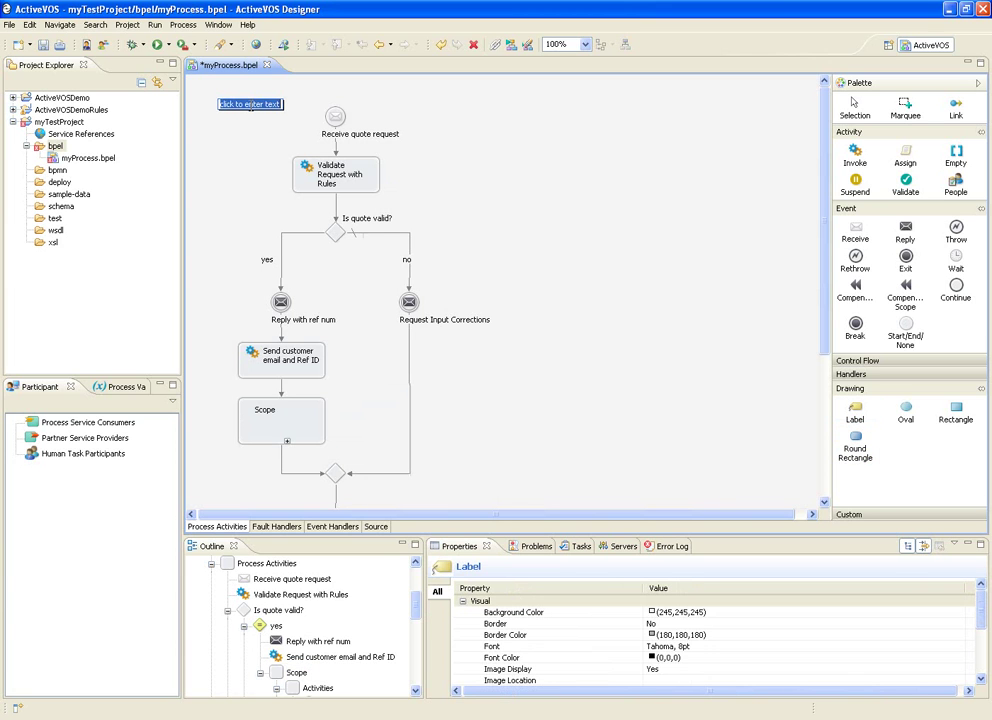
type("Quot")
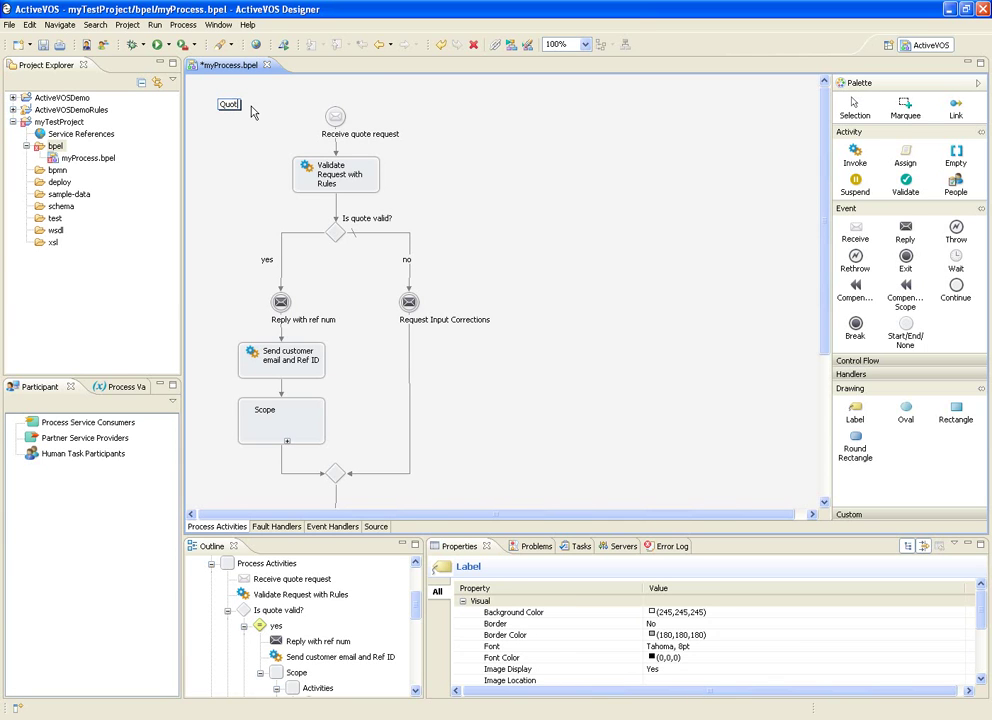
type("e Proc")
key("Return")
- Set the "Quote Process" label's font size to 20 and move the label up and left, clear of the receive activity
left_click(674, 648)
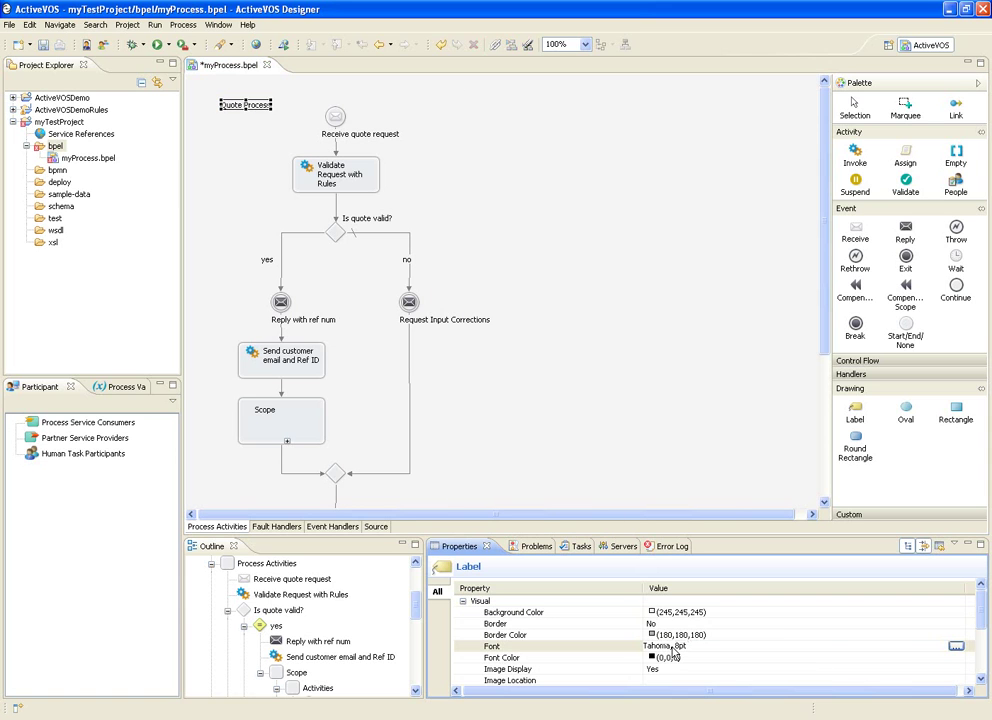
left_click(956, 647)
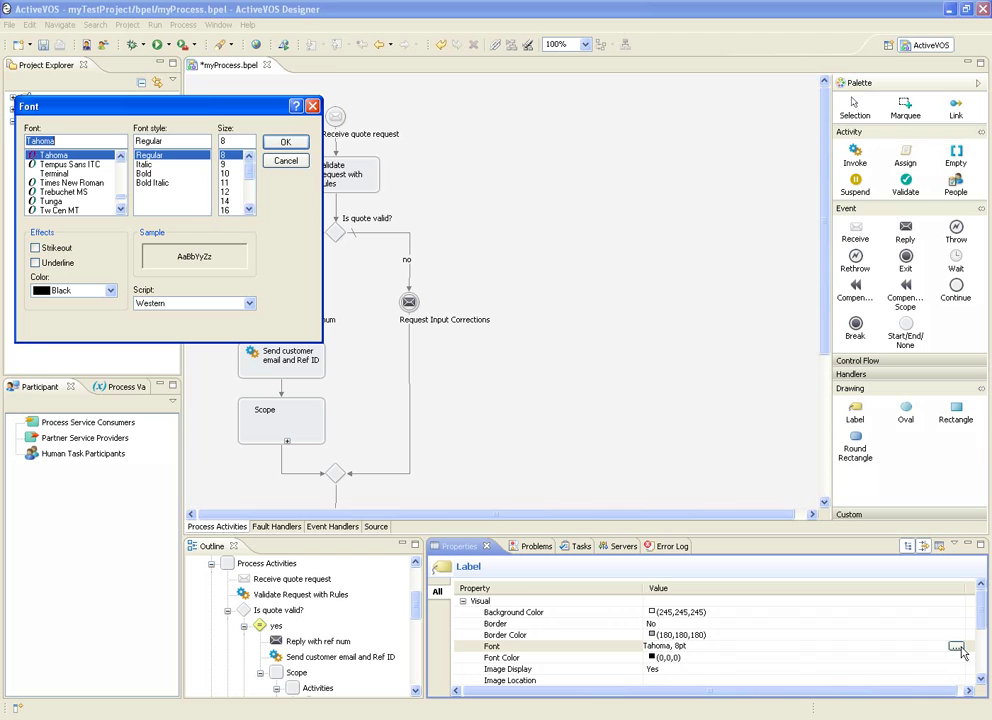
left_click(248, 204)
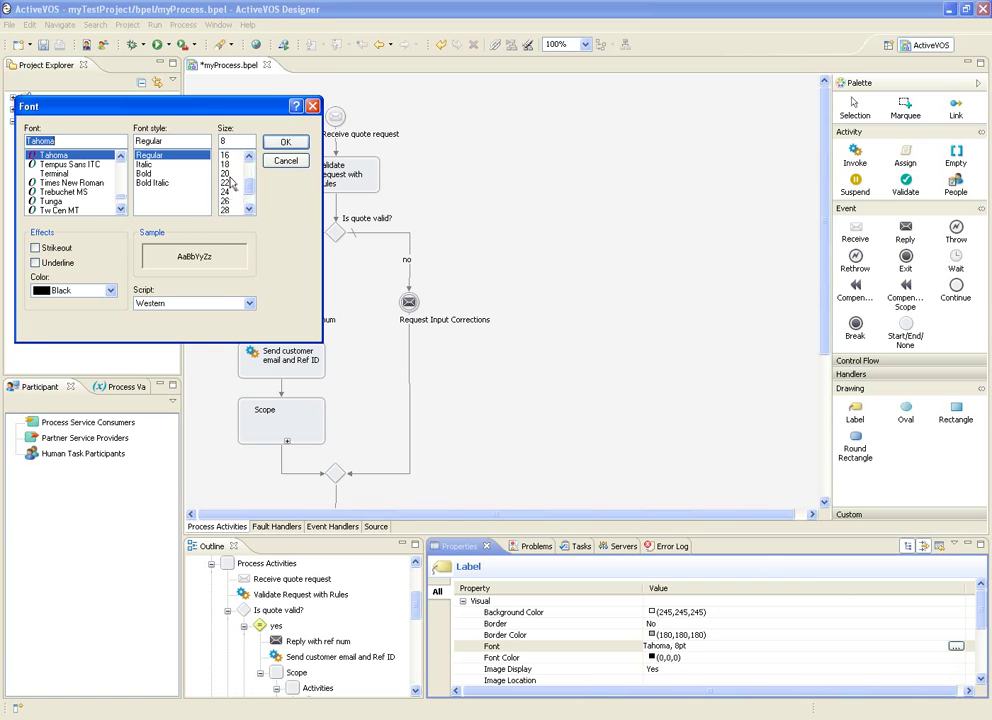
left_click(230, 173)
left_click(269, 146)
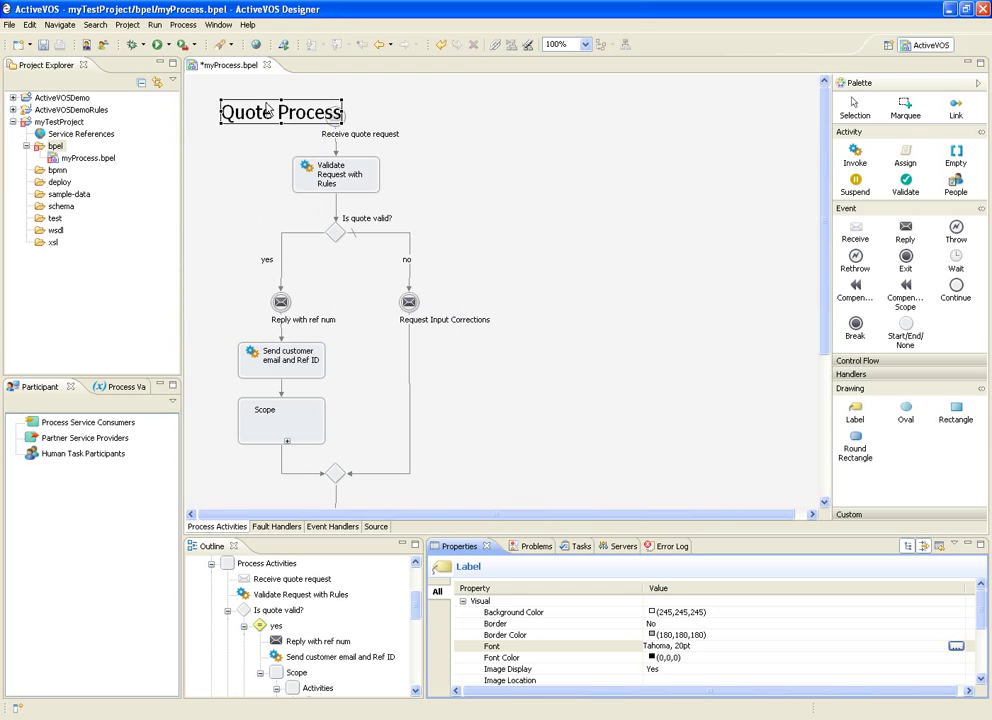
left_click_drag(267, 108, 240, 87)
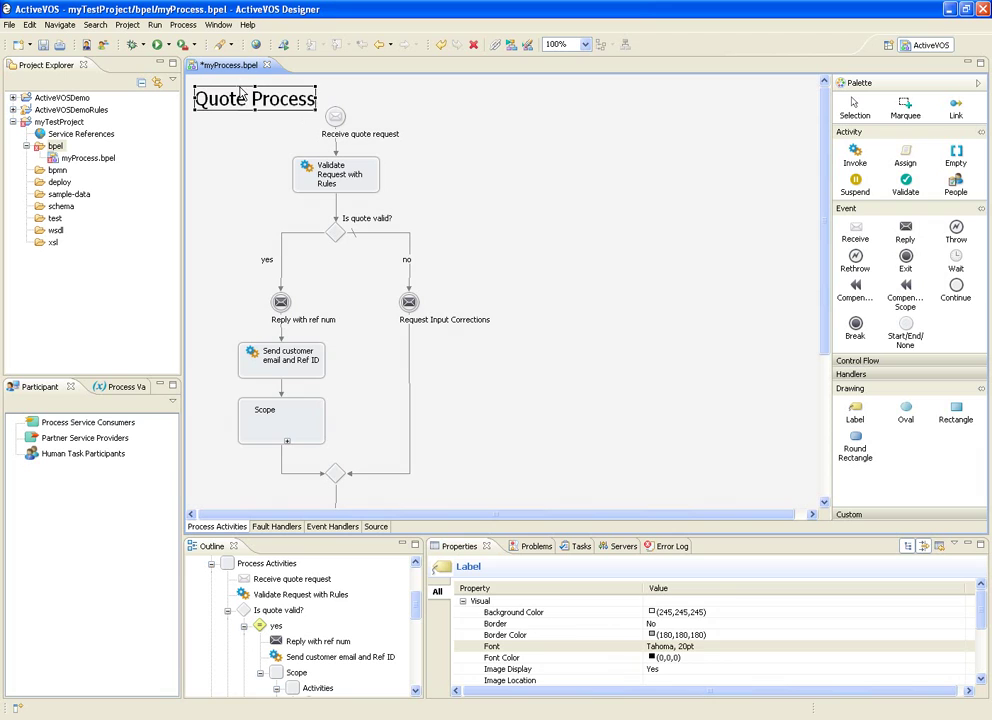
left_click(699, 292)
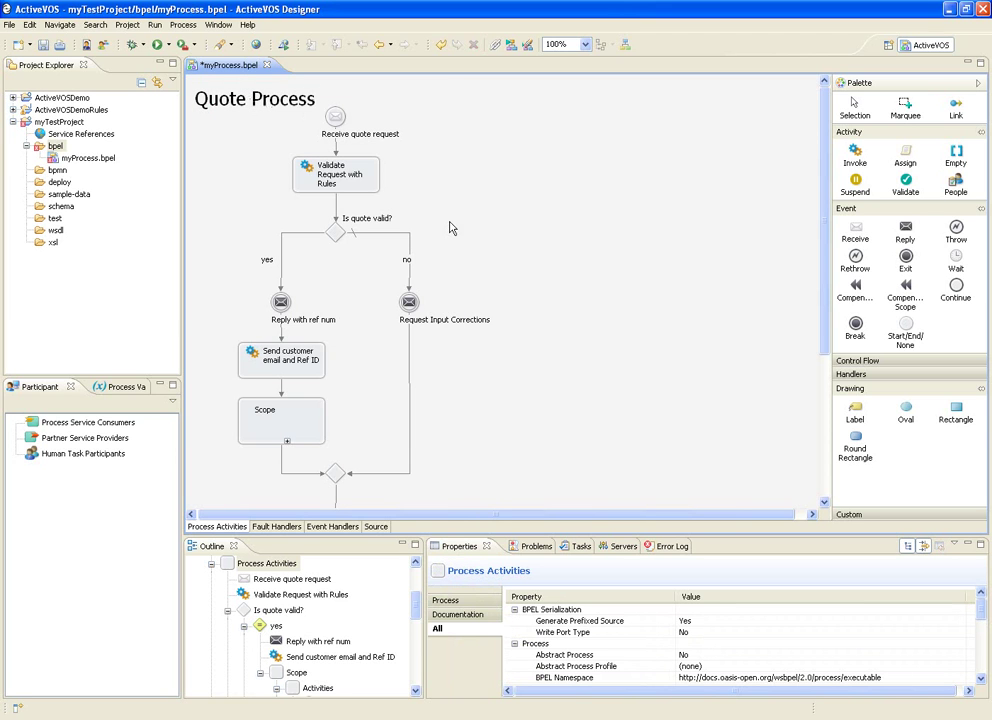
- Change the main sequence containing the whole quote-request flow to a horizontal layout
left_click(455, 226)
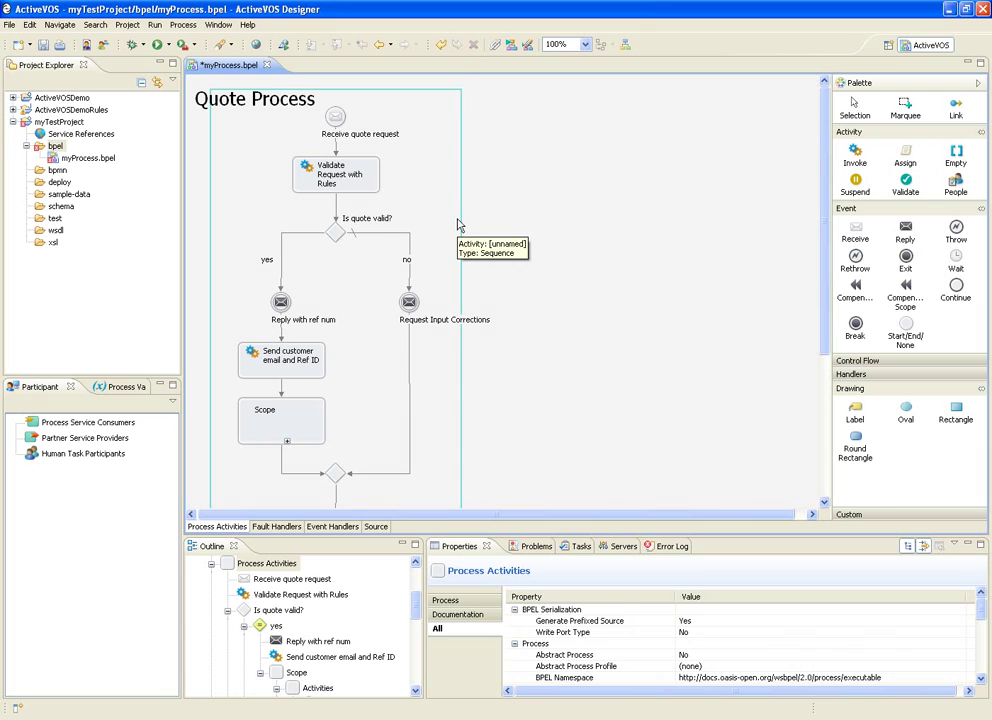
right_click(458, 224)
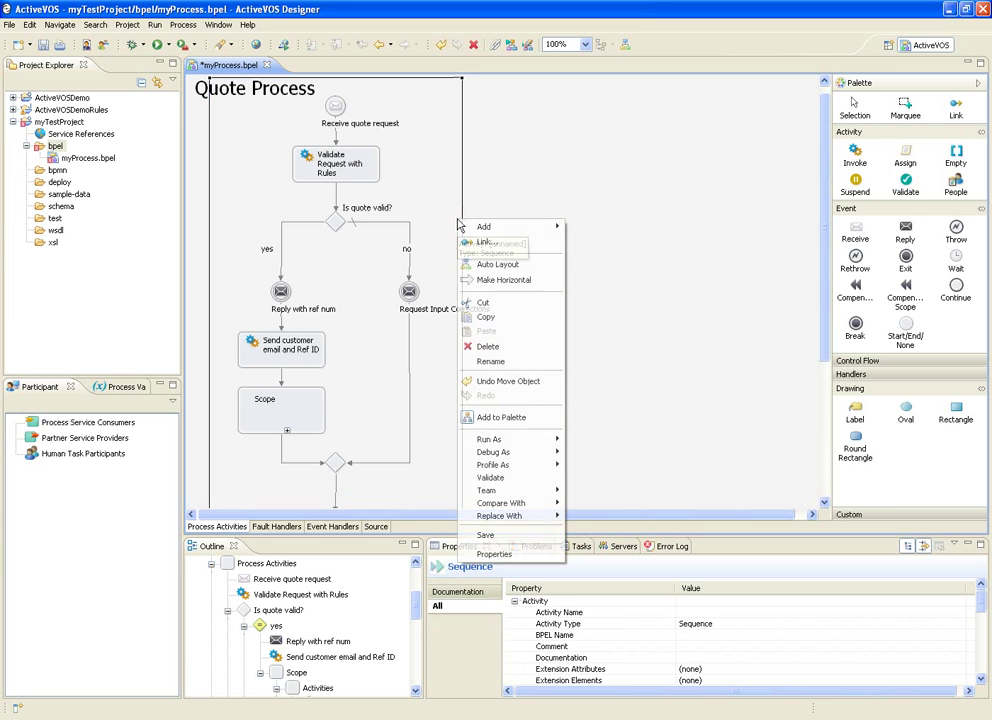
left_click(518, 284)
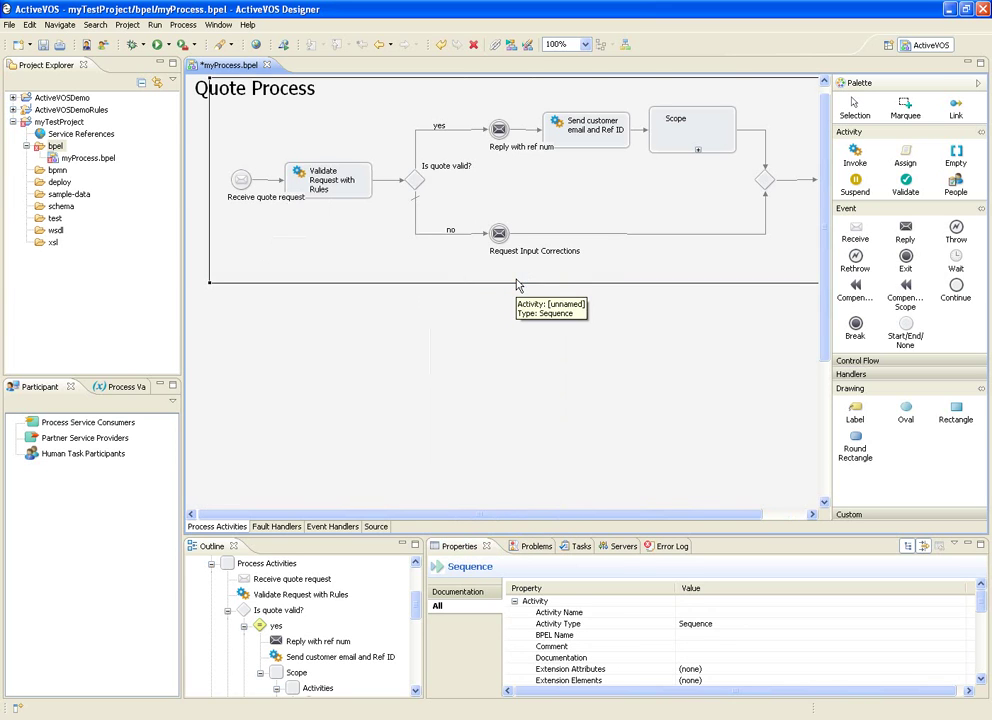
left_click(512, 438)
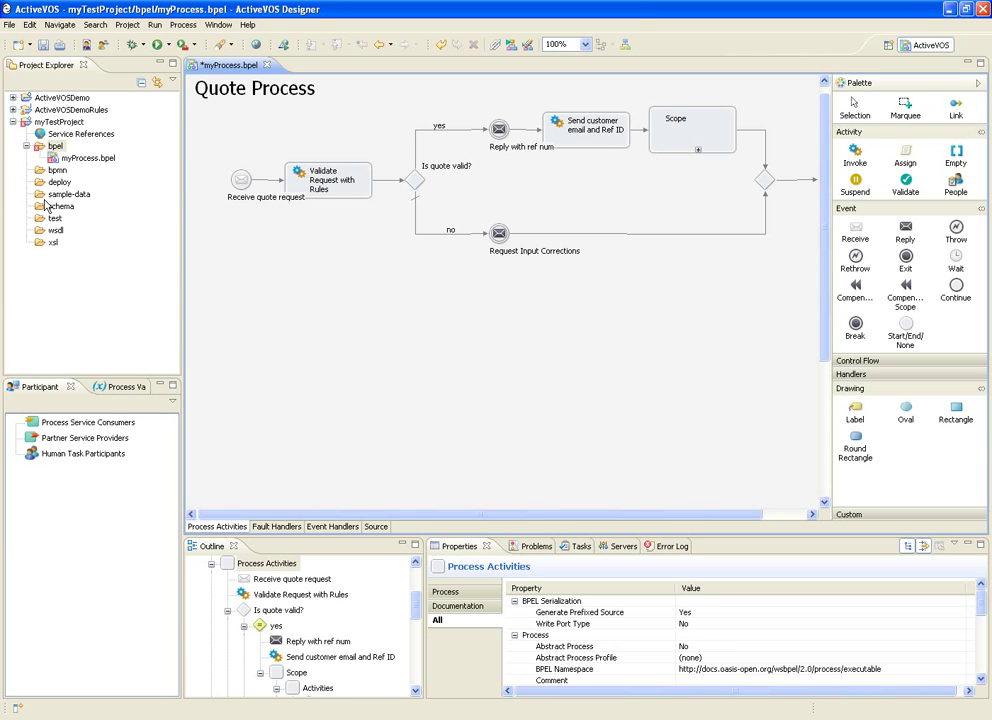
- Open QuoteProcess.bpel from the bpel folder of ActiveVOSDemo and examine its "Is quote valid?" branches
left_click(12, 97)
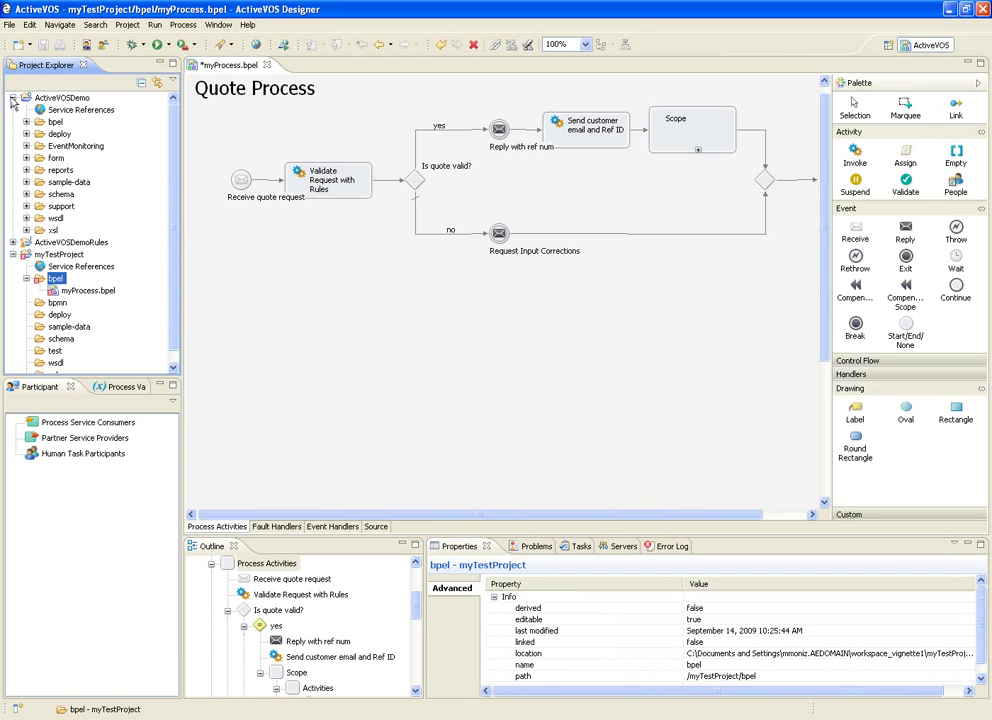
left_click(26, 122)
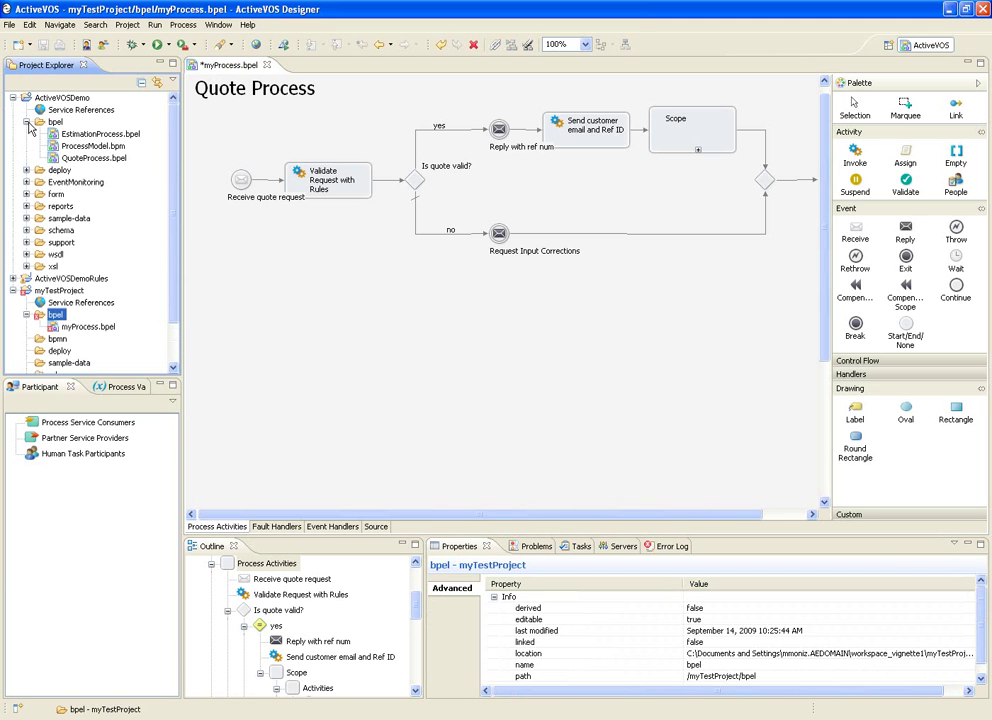
double_click(90, 158)
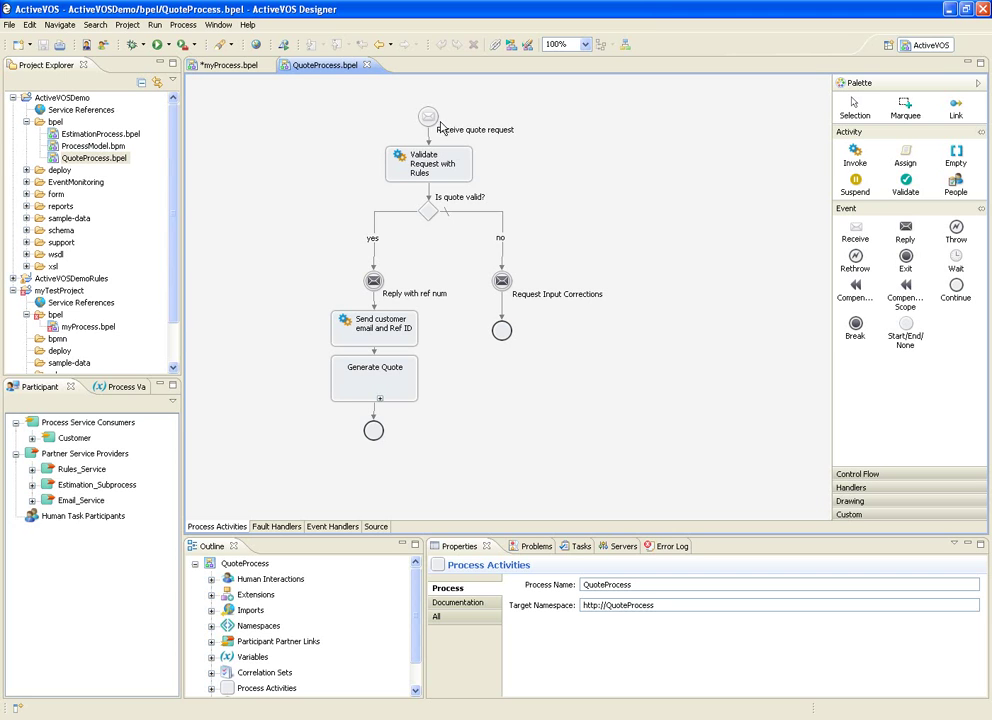
mouse_move(449, 123)
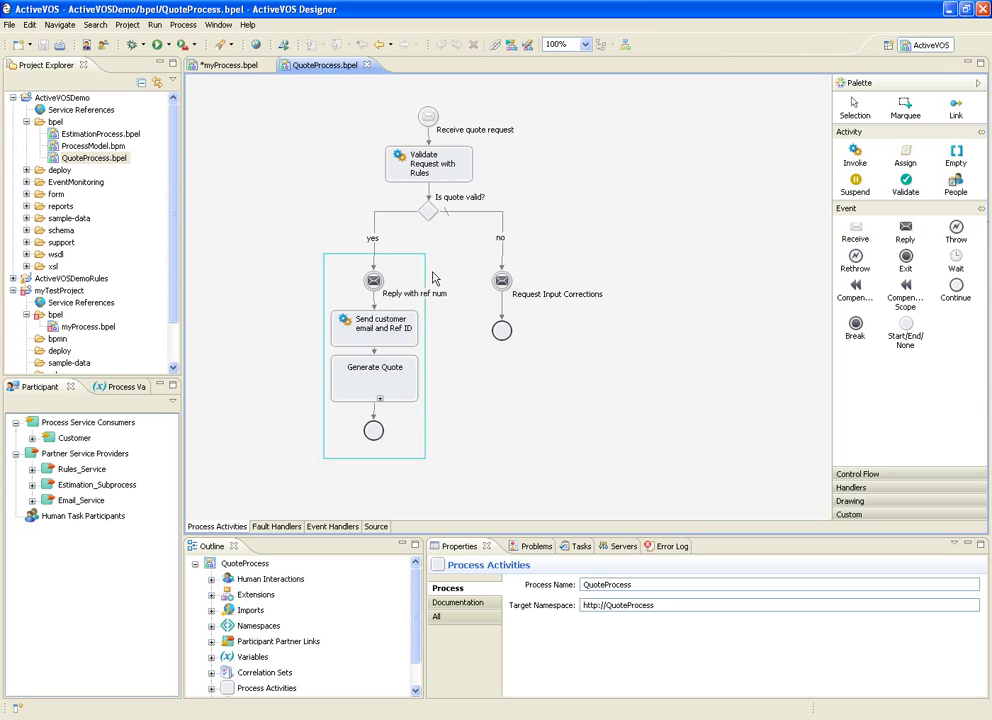
left_click(394, 474)
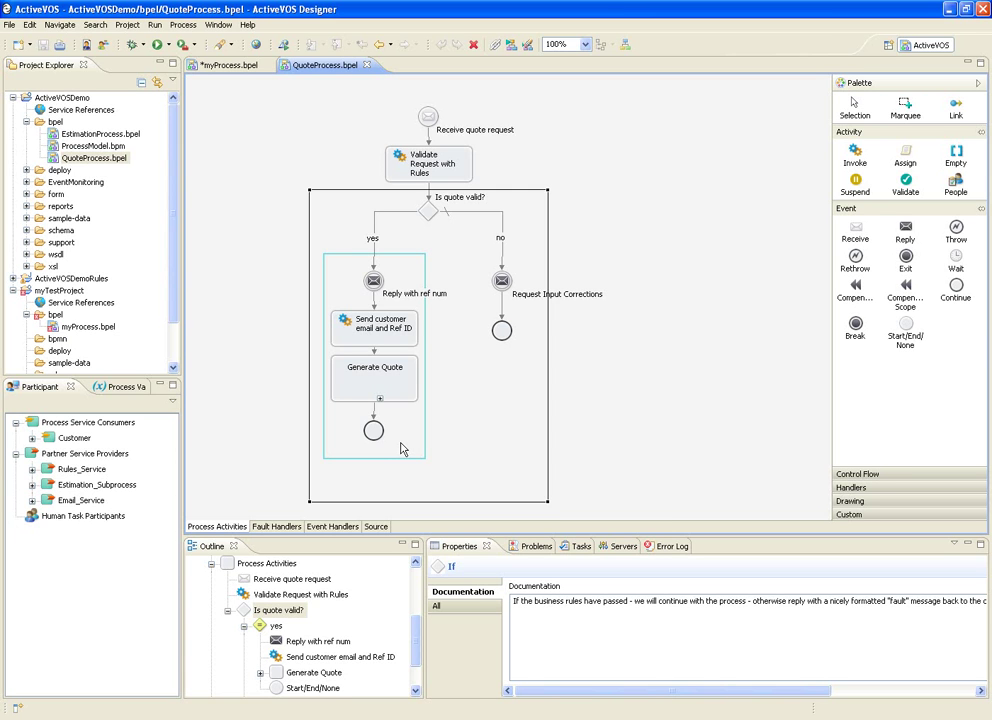
- Go into the "Generate Quote" scope of QuoteProcess and examine its On Alarm and Catch All handlers
right_click(403, 393)
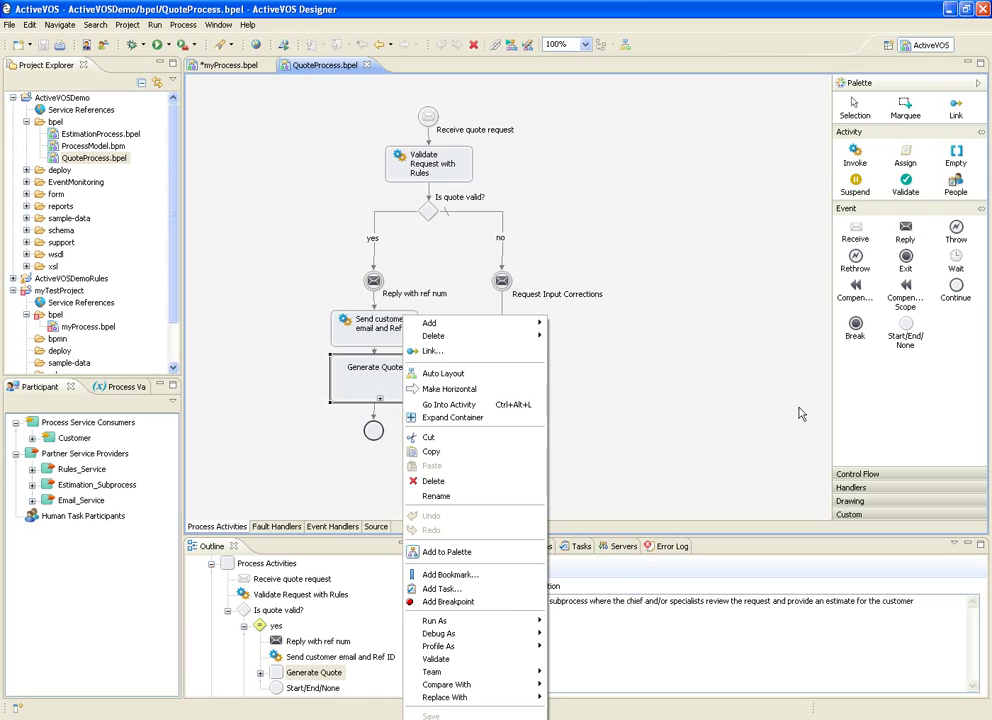
left_click(600, 420)
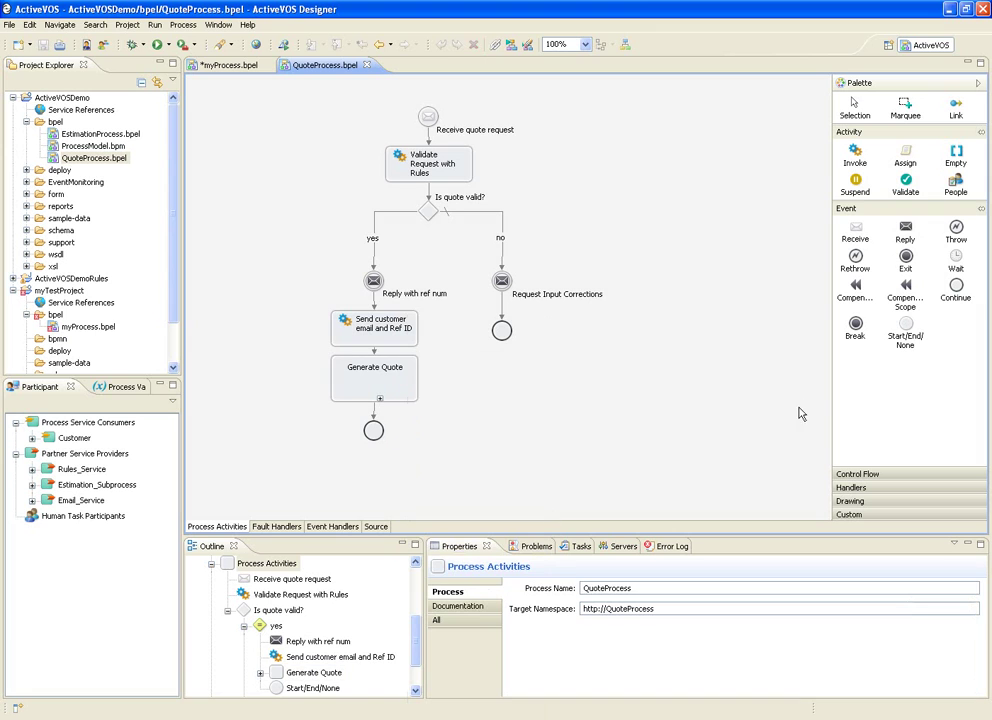
left_click(380, 401)
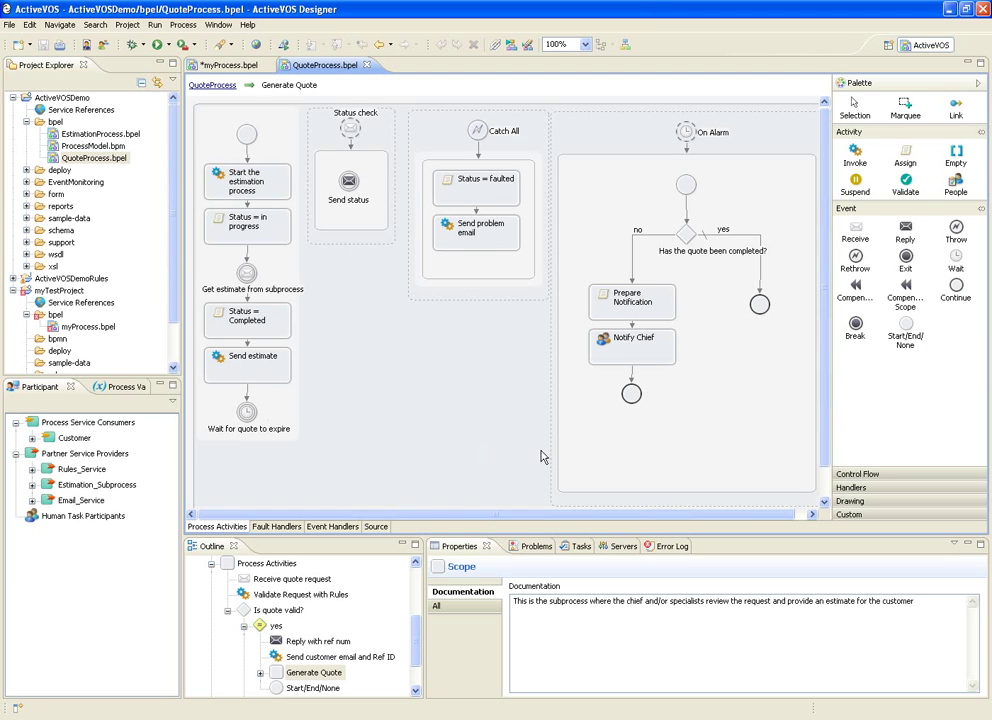
left_click(755, 151)
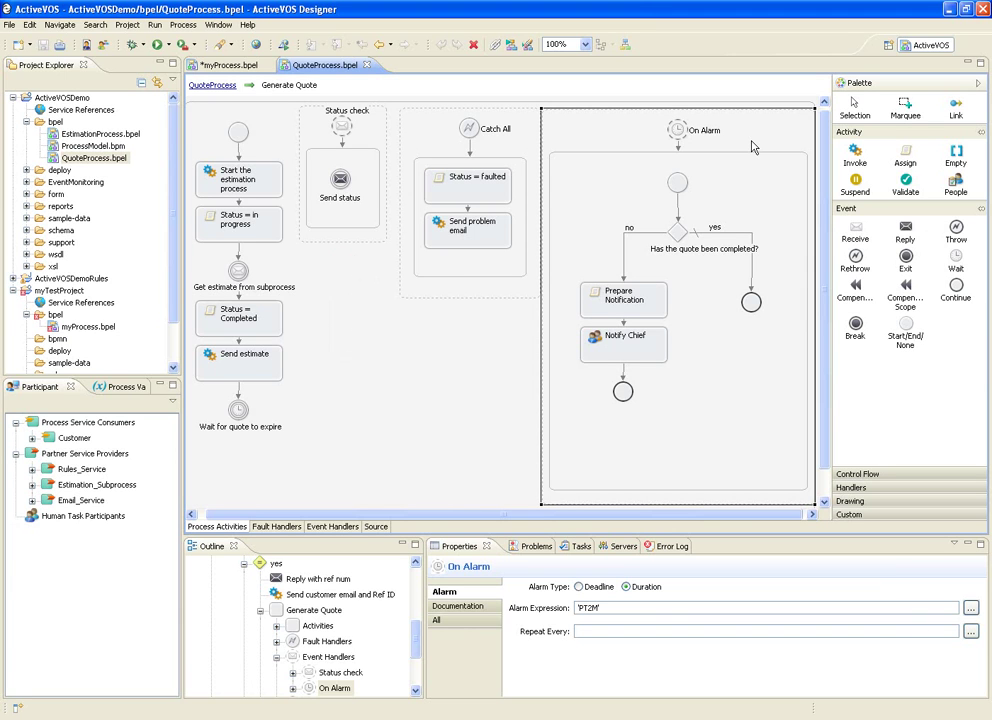
left_click(406, 108)
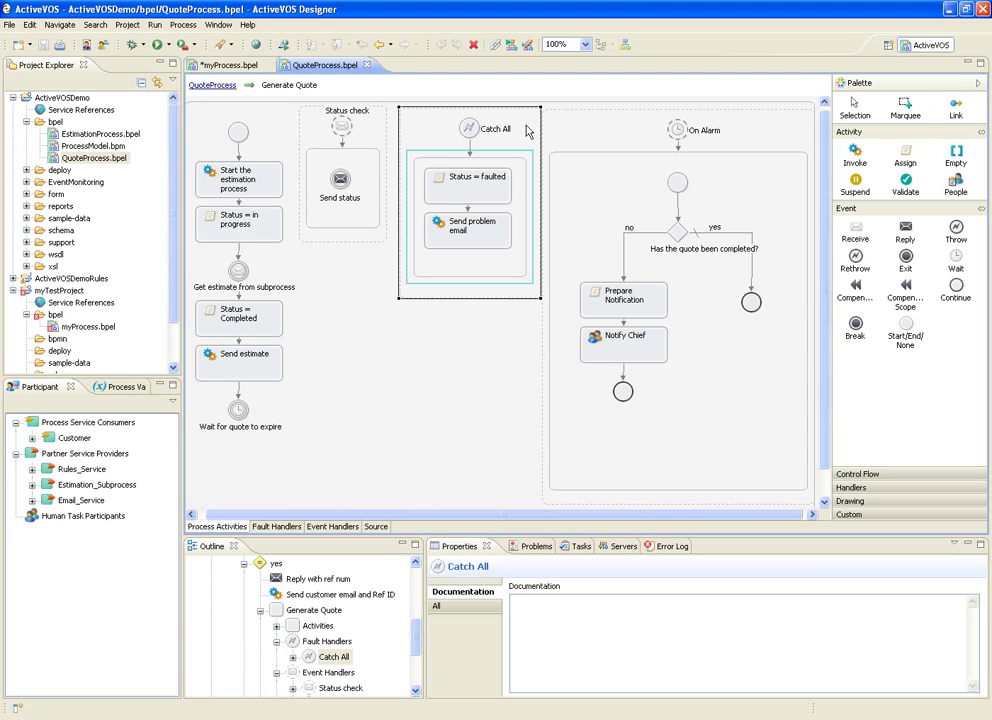
- Open EstimationProcess.bpel from ActiveVOSDemo and inspect its first sequence and the gateway after "Initial estimate"
double_click(97, 135)
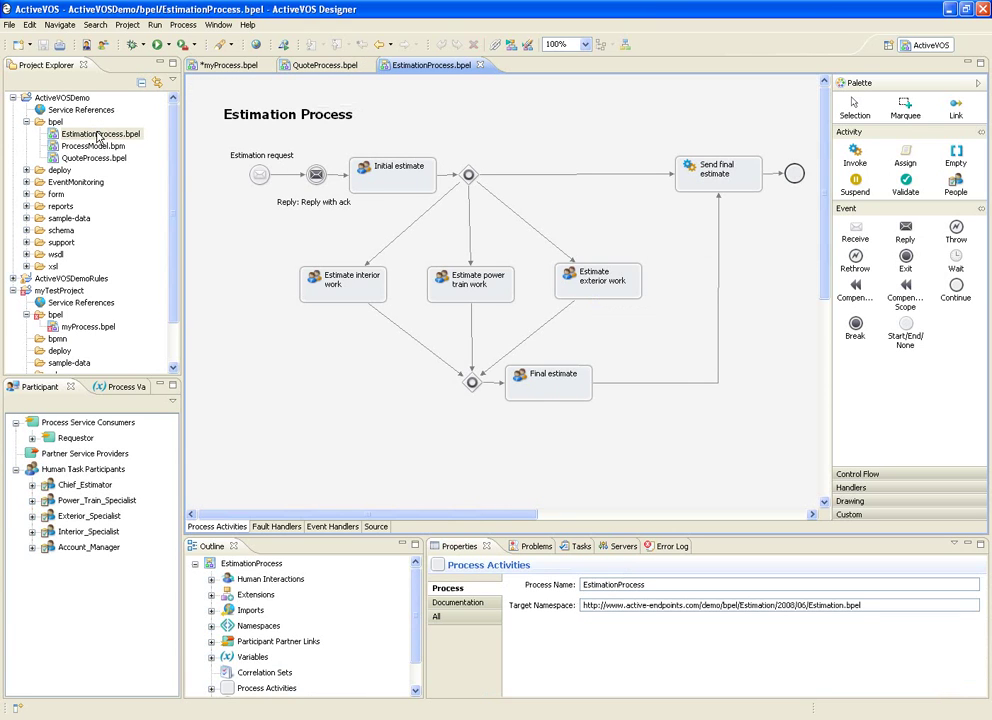
left_click(246, 207)
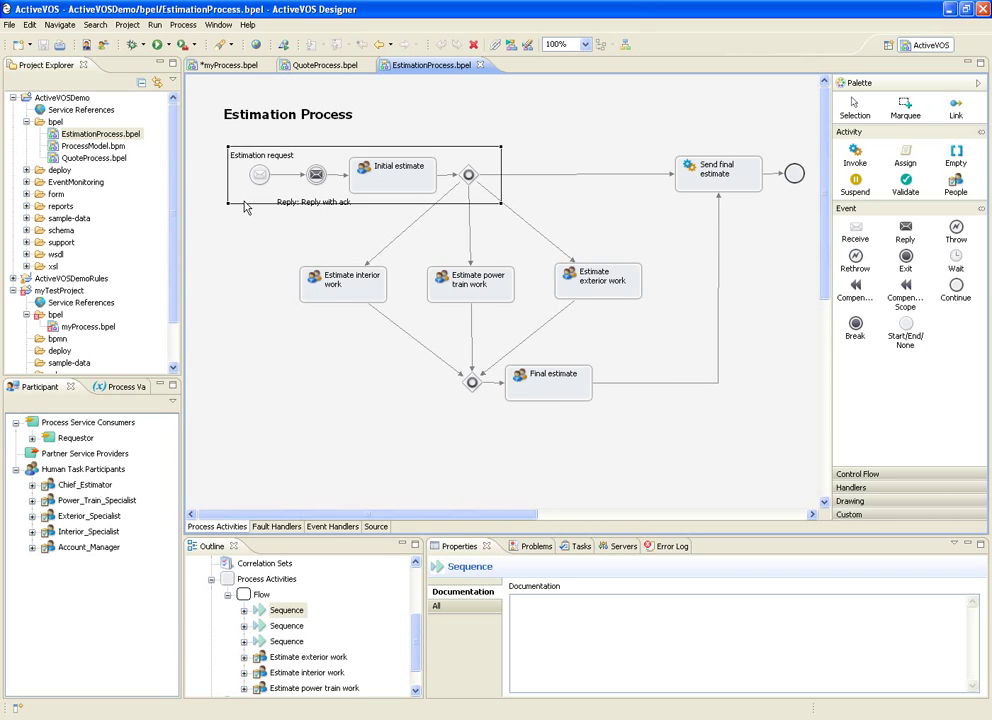
left_click(470, 177)
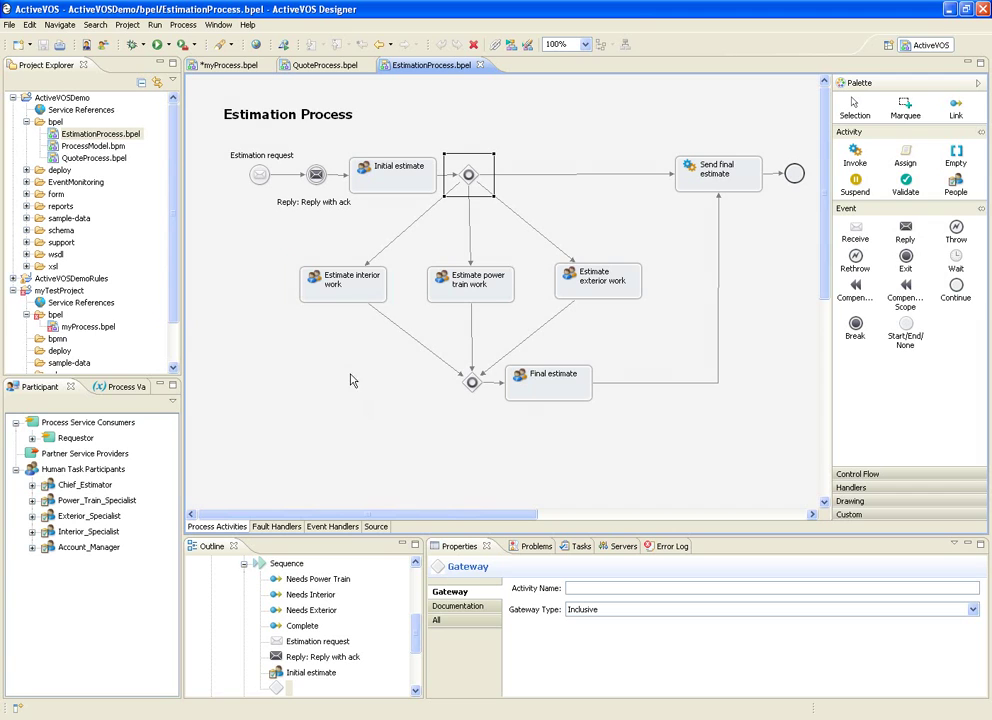
- Return to myProcess.bpel and add a Receive followed by a Reply in the empty area below the quote flow
left_click(218, 70)
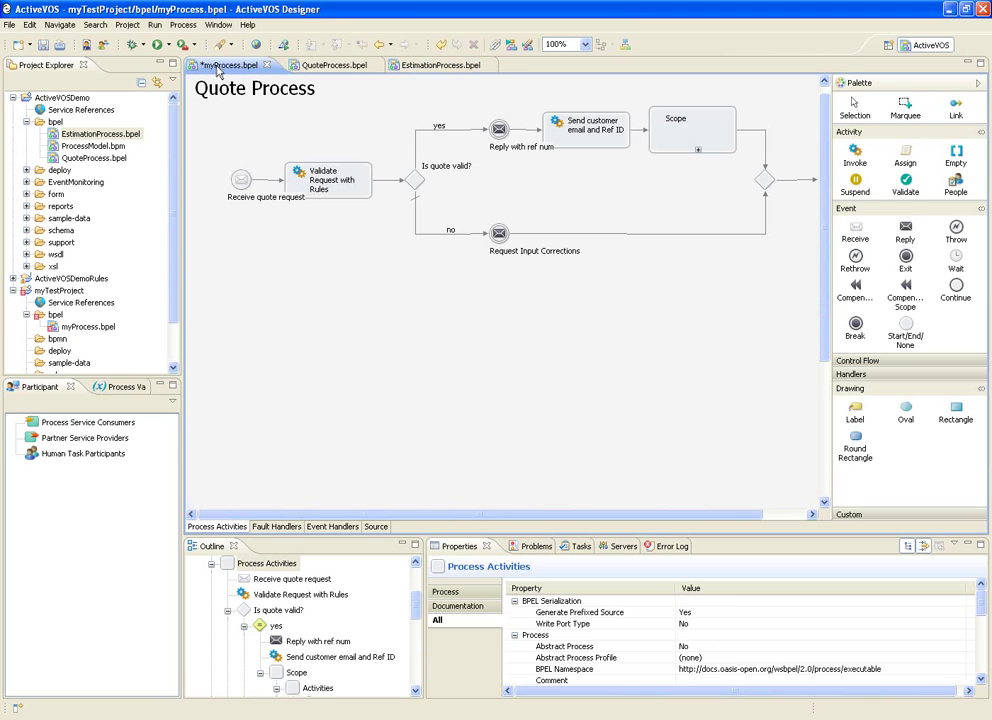
left_click(855, 232)
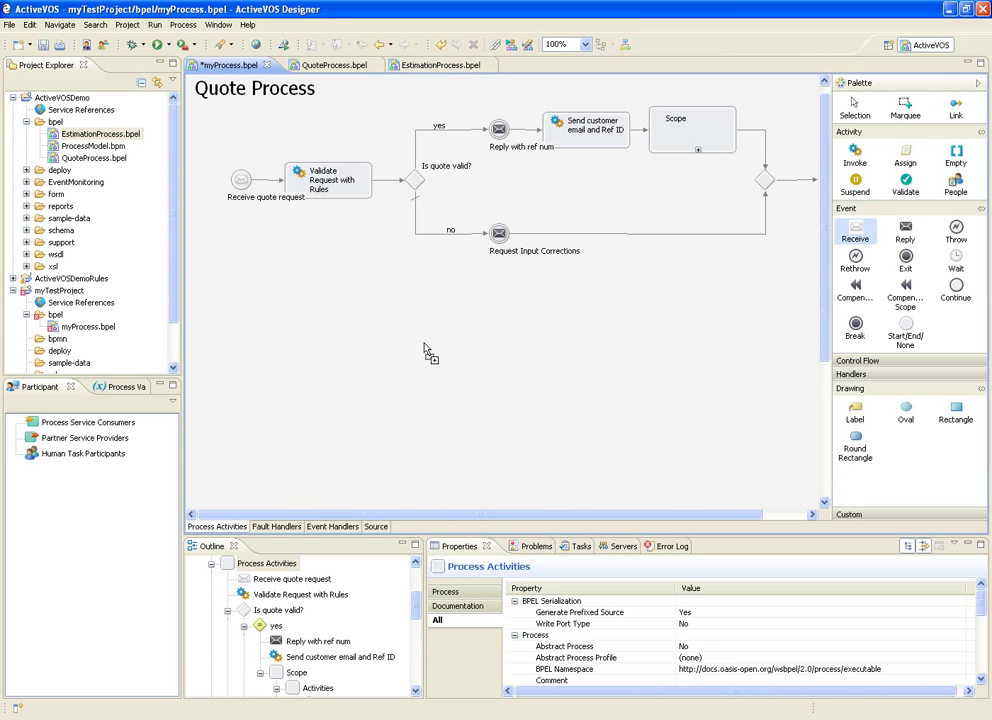
left_click(262, 356)
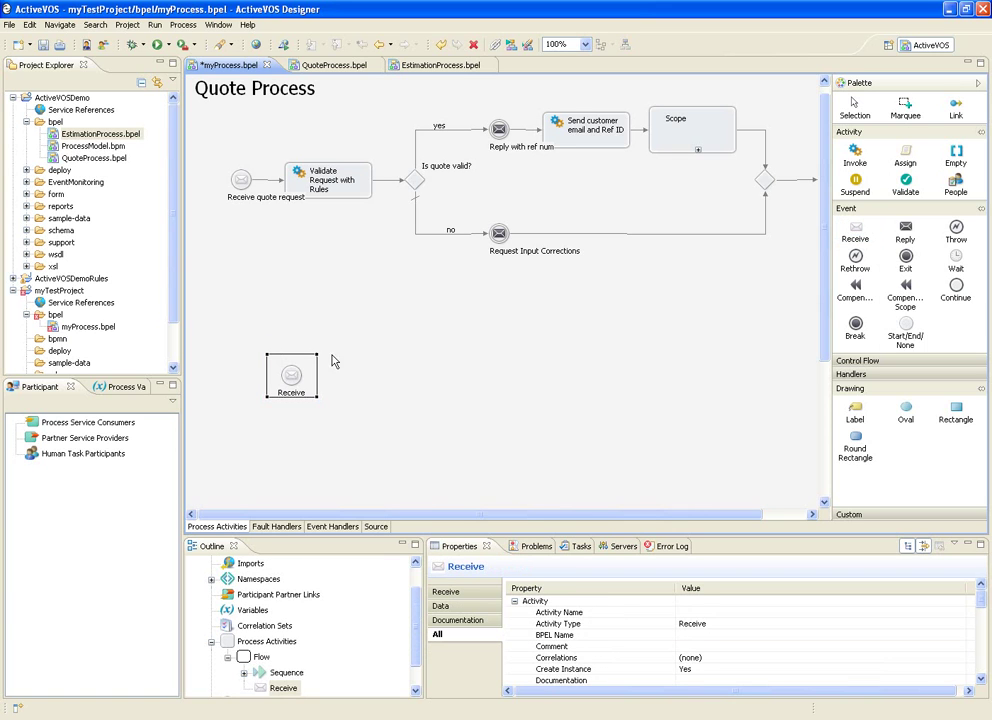
left_click(905, 232)
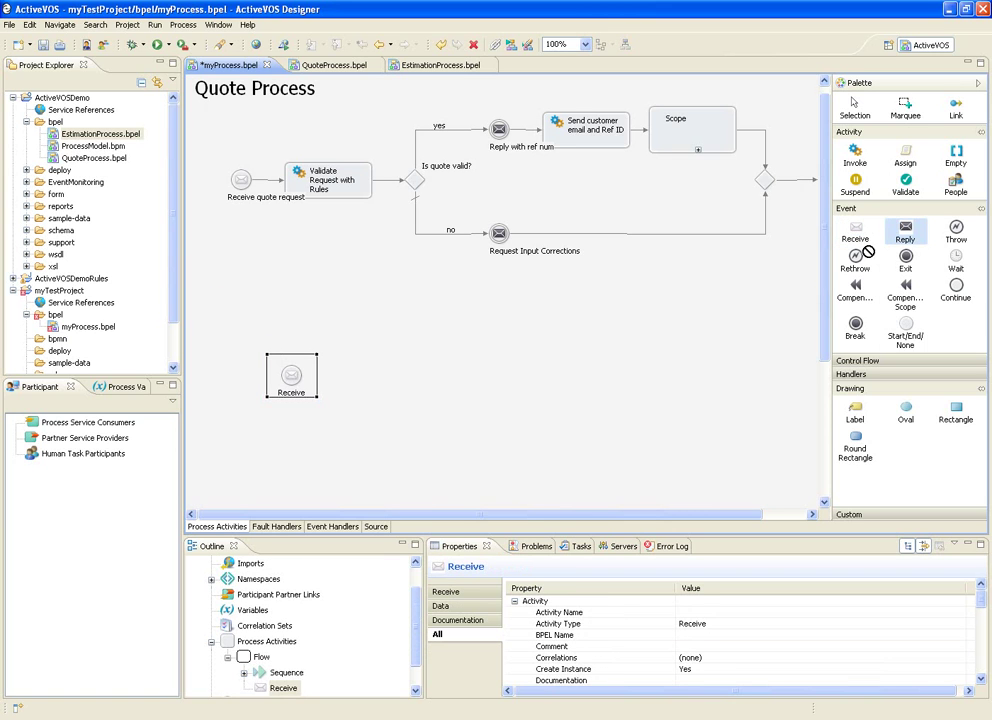
left_click(321, 401)
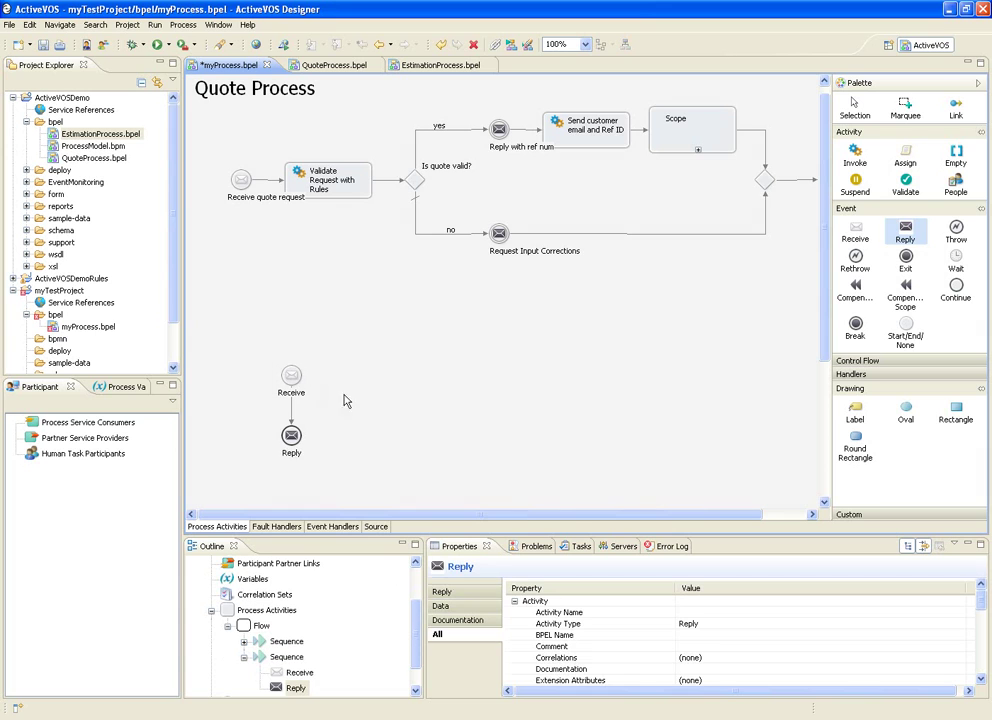
- Add a Gateway after the new Reply, and move this second sequence up and right, closer to the quote flow
left_click(850, 361)
left_click(905, 450)
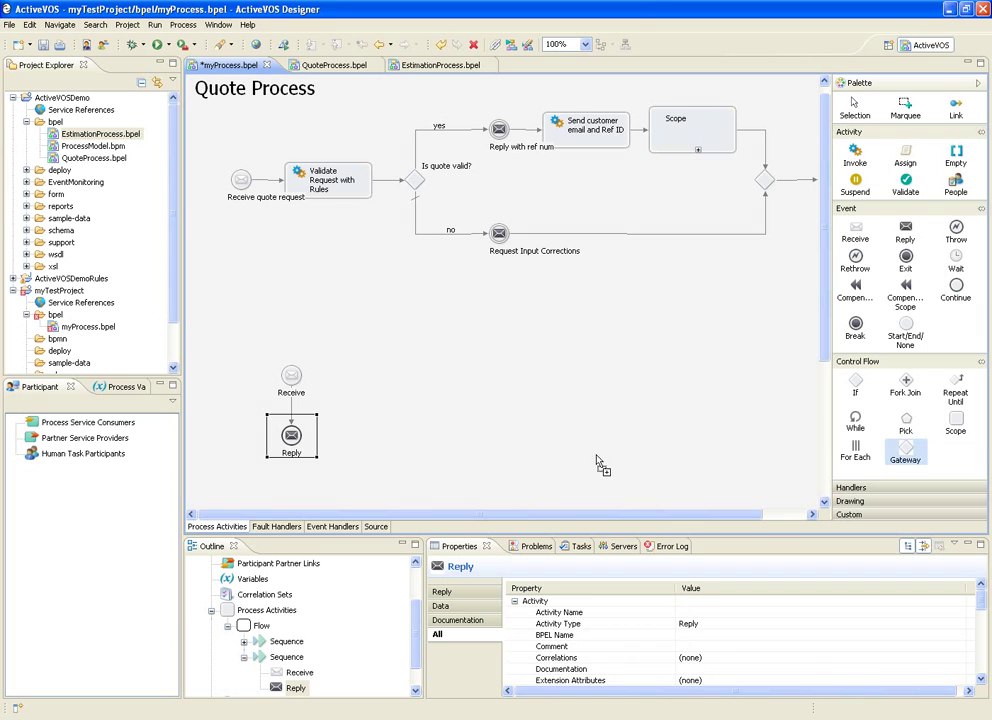
left_click(310, 472)
left_click(321, 388)
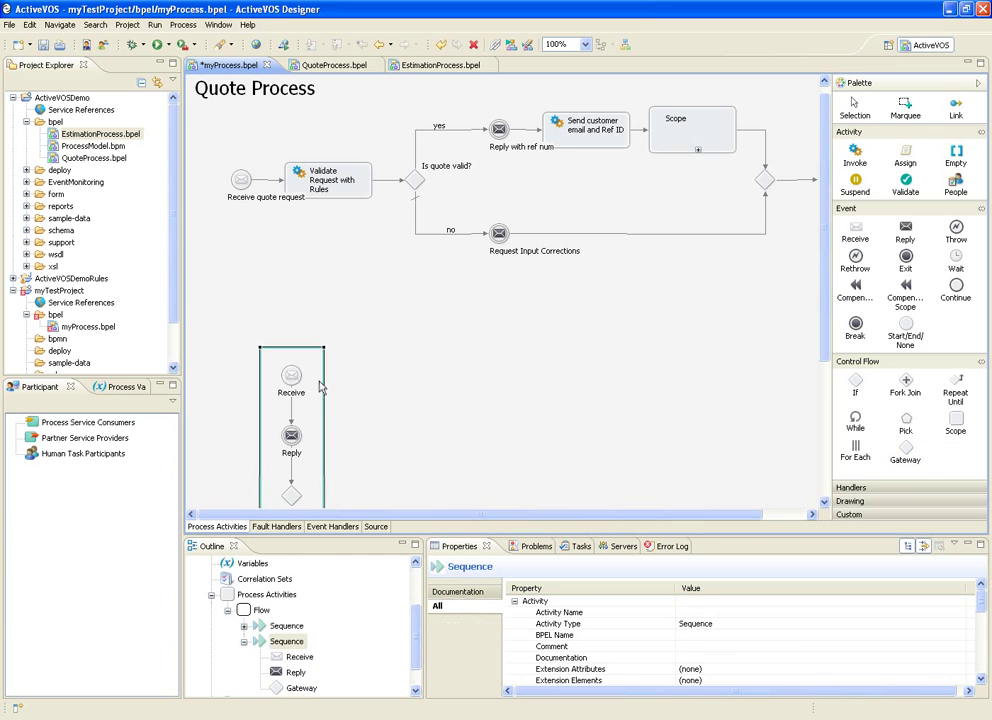
left_click_drag(323, 377, 325, 289)
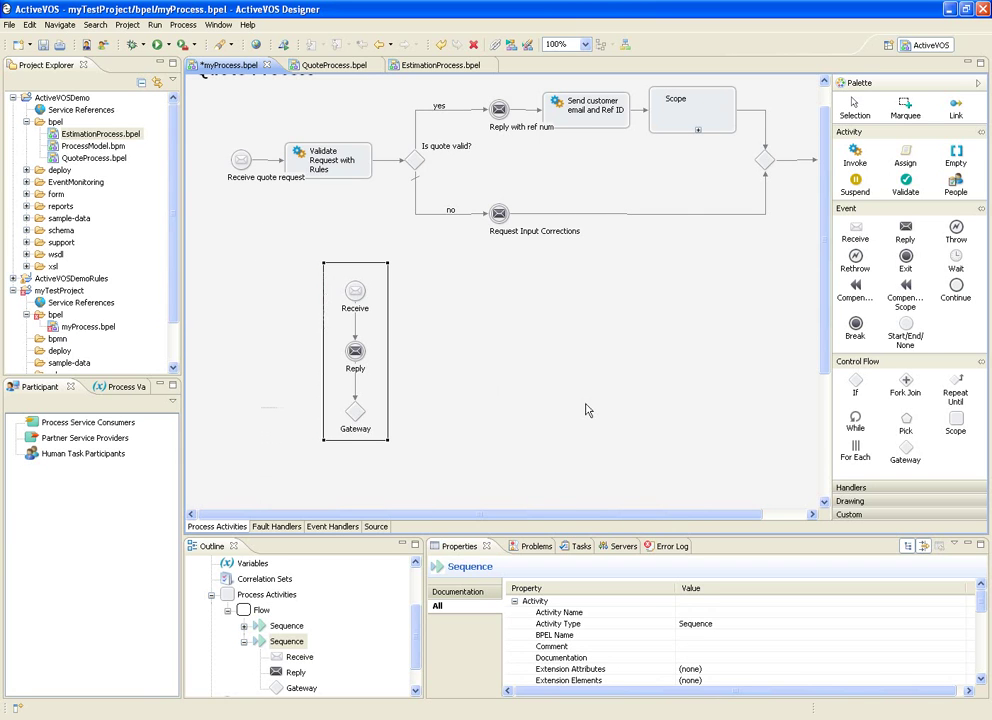
- Set the gateway type of the new Gateway below the Reply to Inclusive
left_click(357, 415)
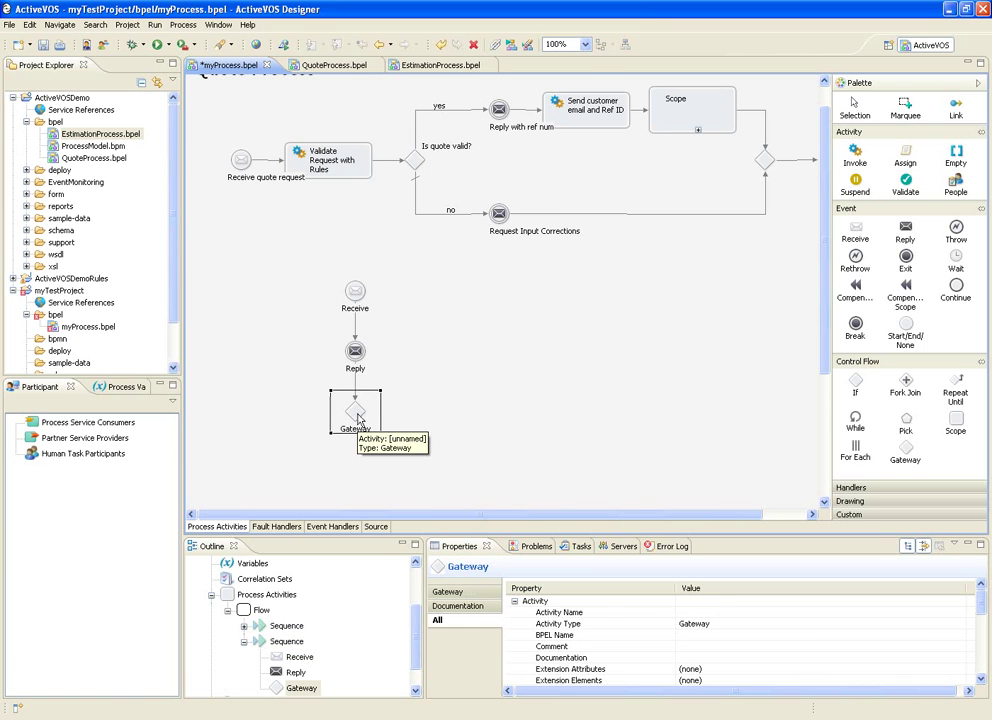
left_click(449, 592)
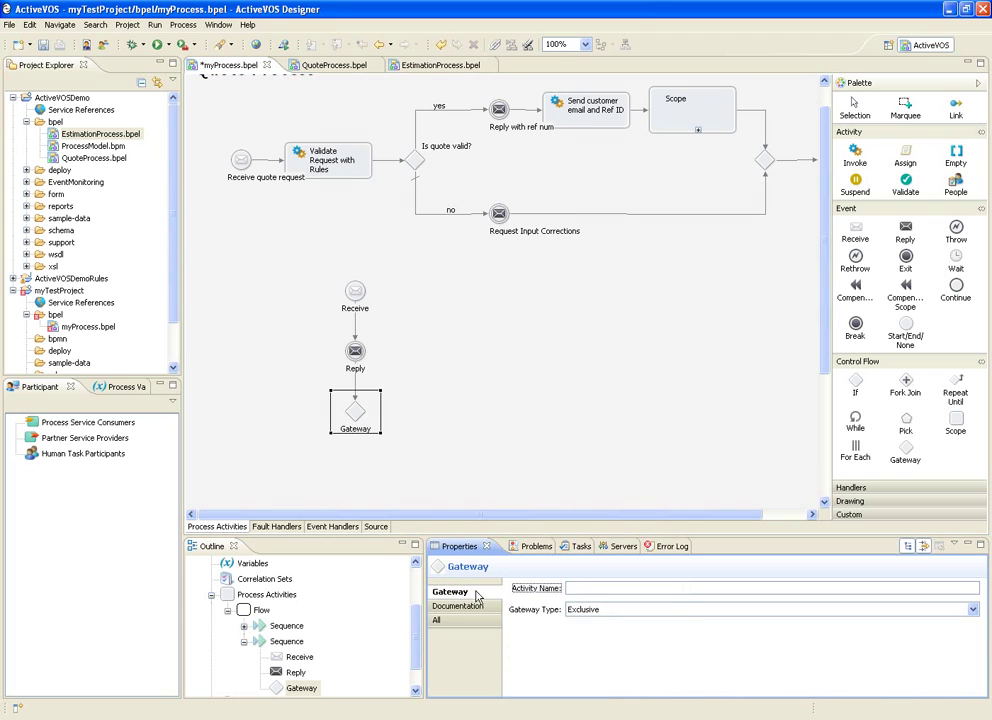
left_click(582, 609)
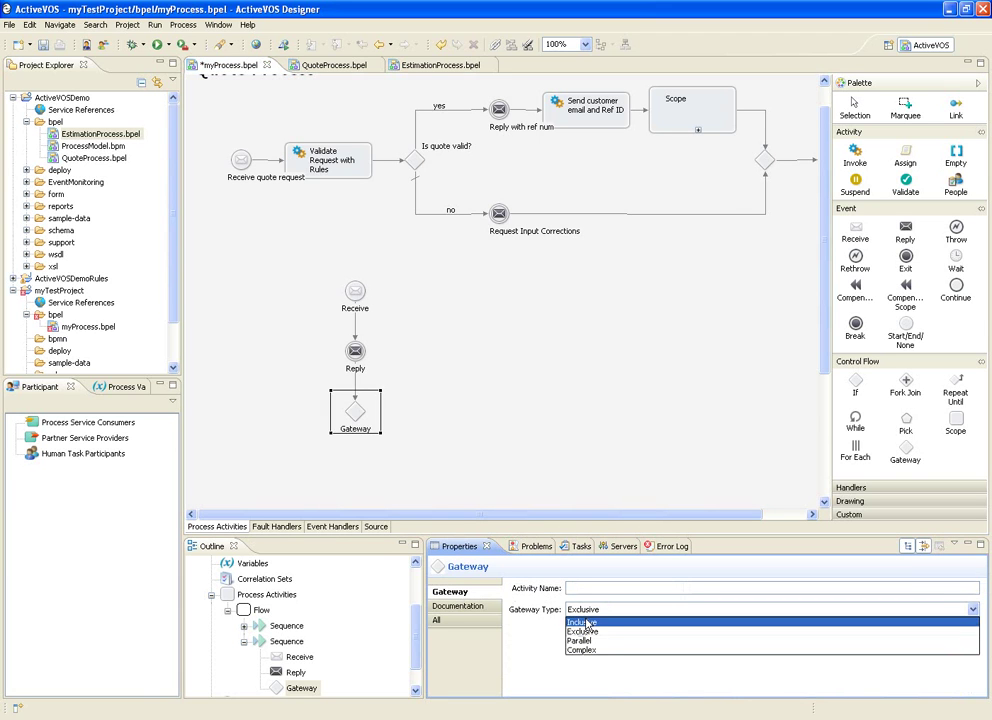
left_click(586, 623)
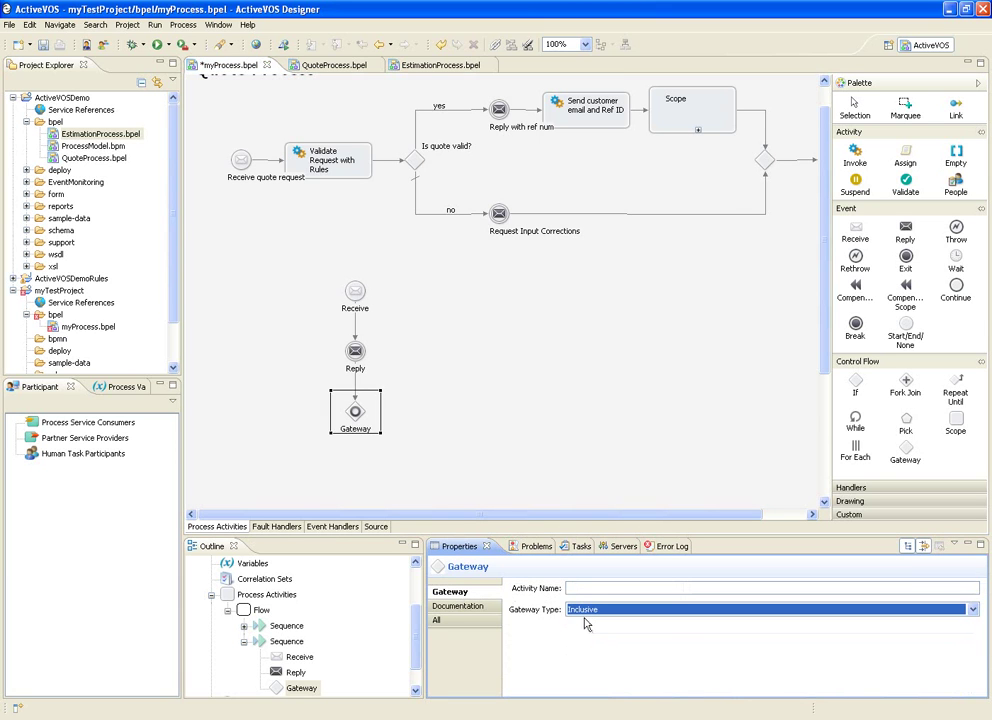
- Add three separate Invoke activities, stacked vertically, in the empty area to the right of the inclusive Gateway
left_click(855, 155)
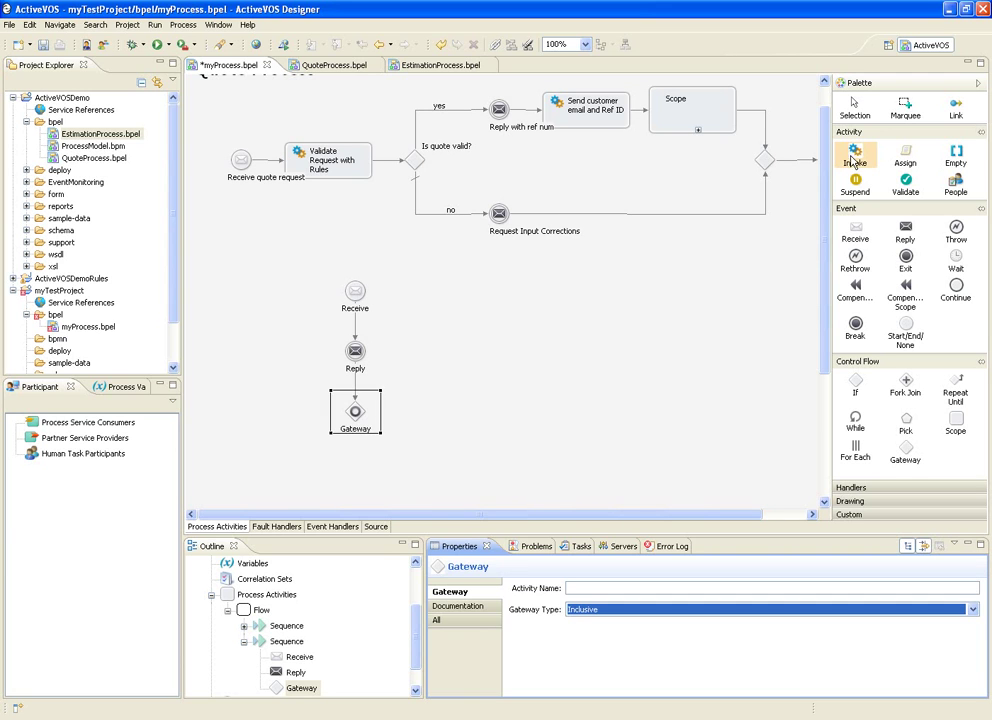
left_click(487, 295)
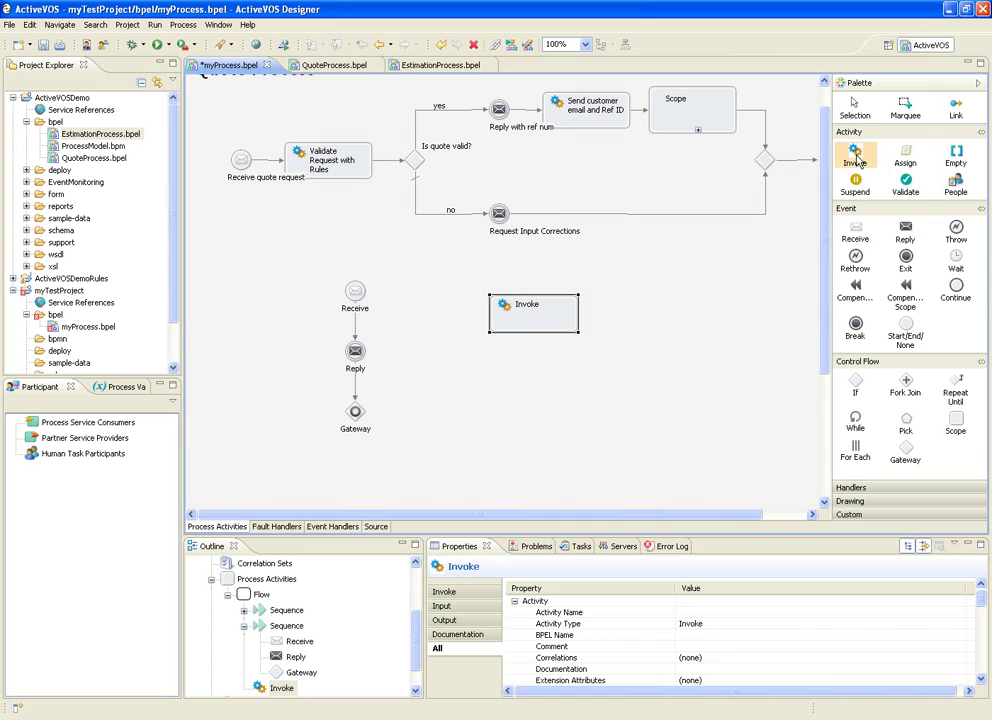
left_click(519, 367)
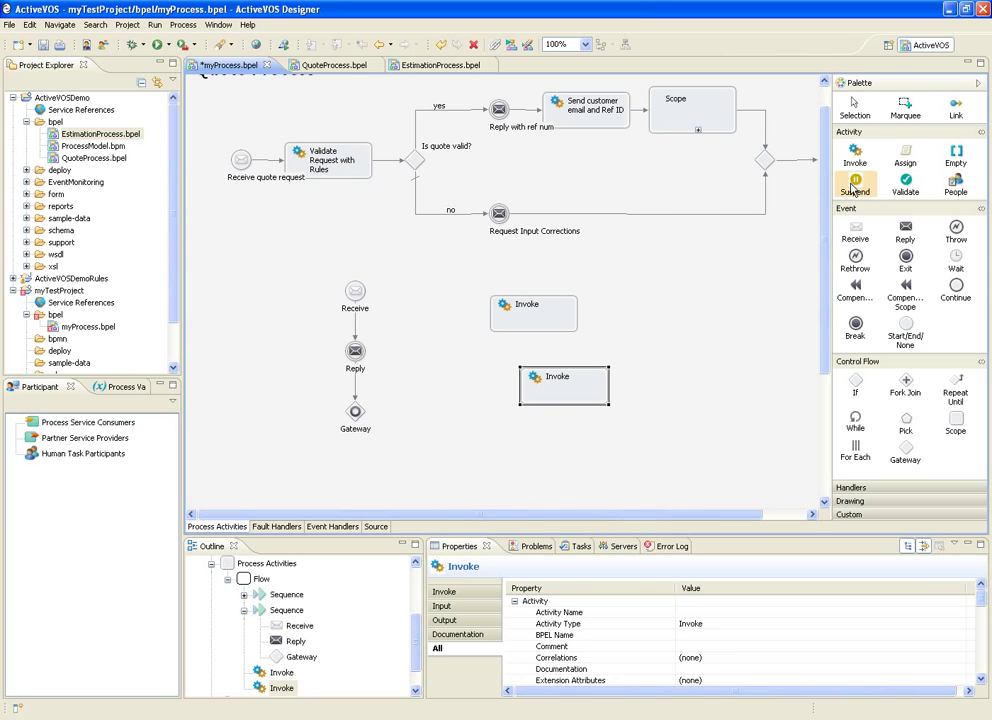
left_click(495, 431)
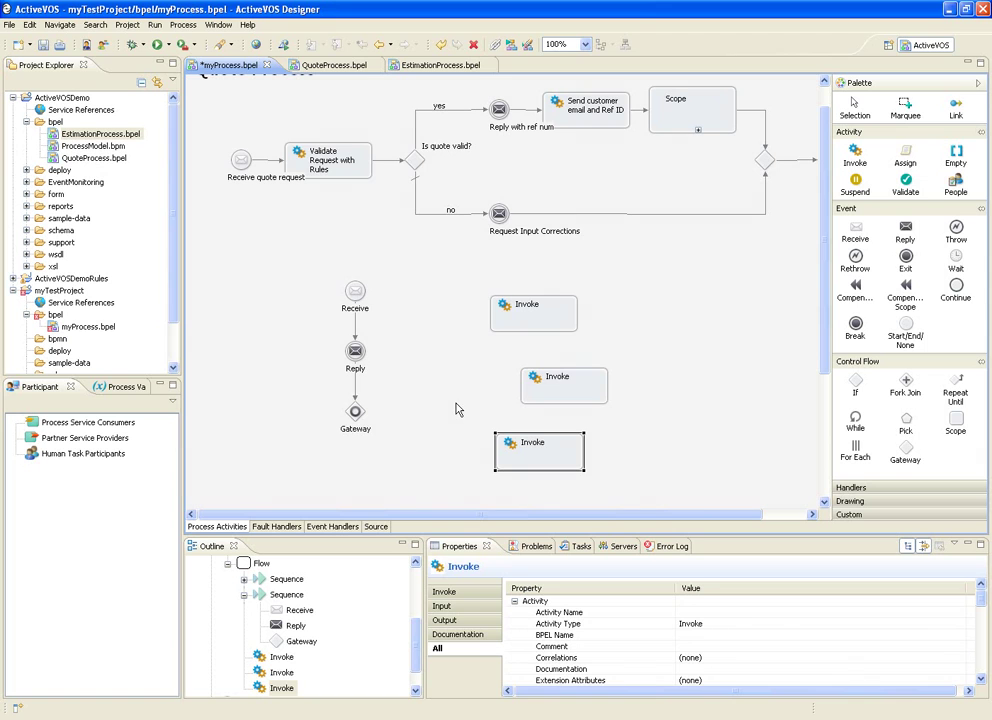
- Link the inclusive Gateway to each of the three Invokes, and show the middle link's label and transition condition properties
left_click(957, 110)
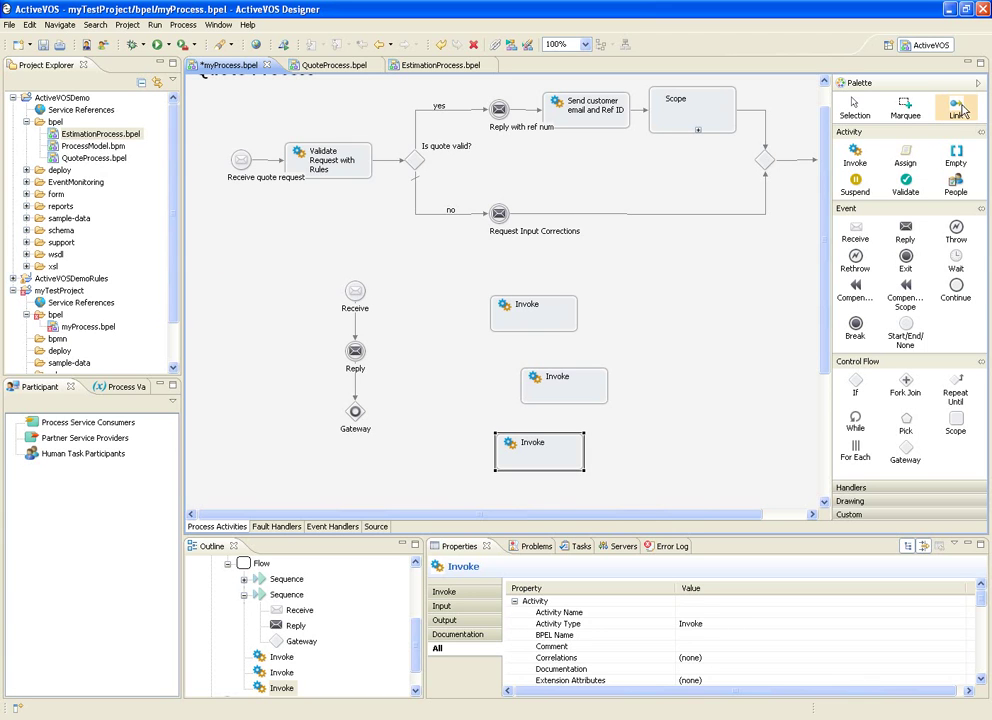
left_click(357, 418)
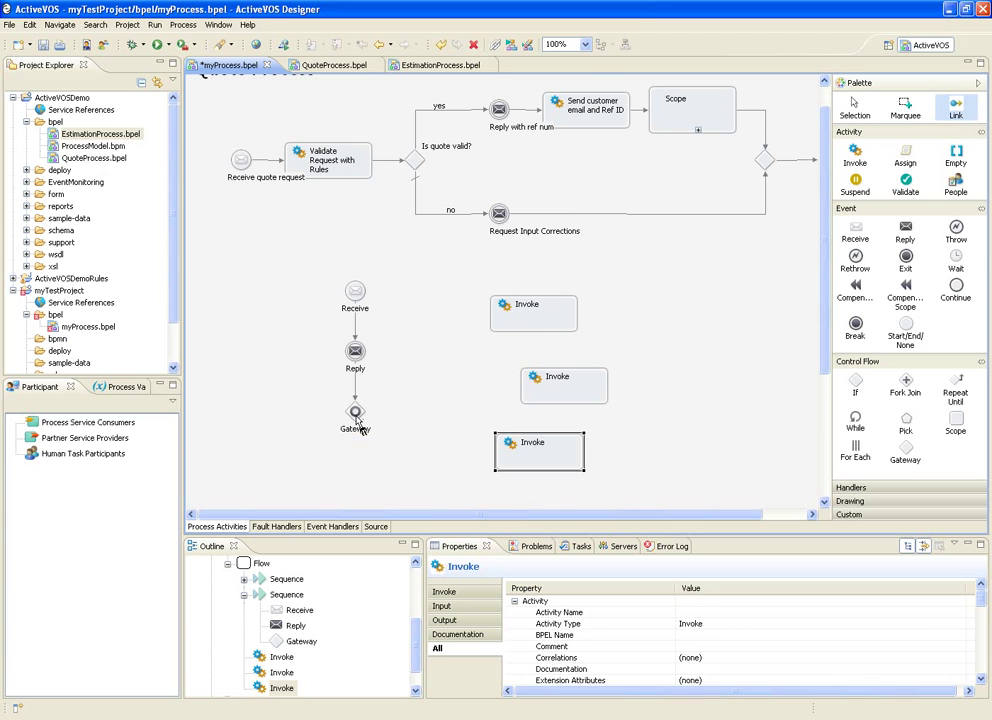
left_click(508, 320)
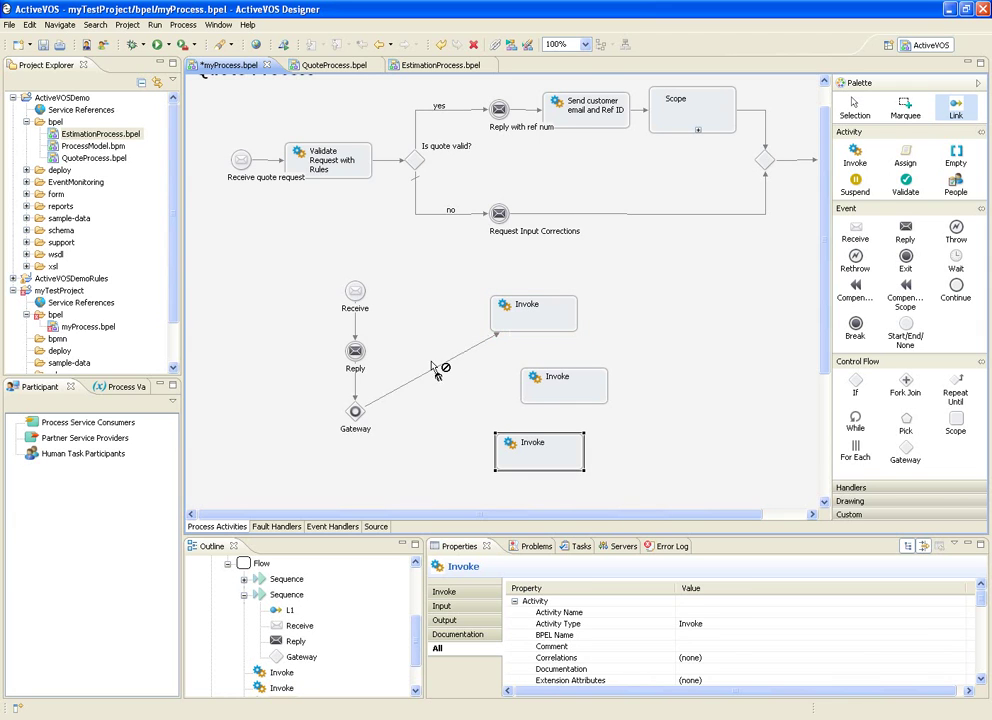
left_click(360, 418)
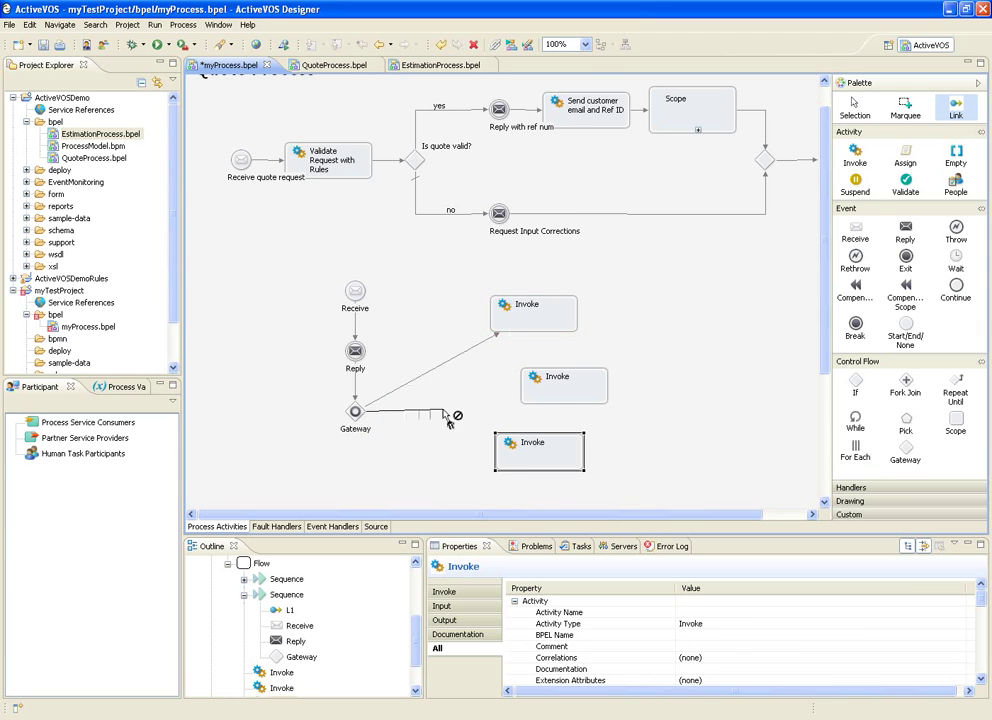
left_click(532, 395)
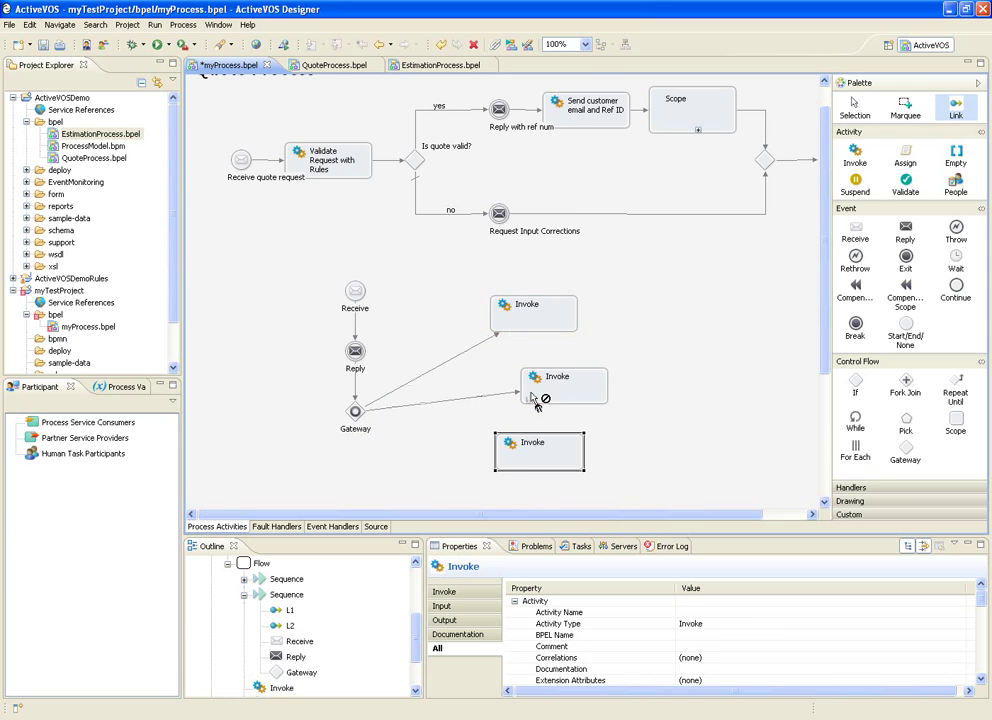
left_click(355, 413)
left_click(507, 453)
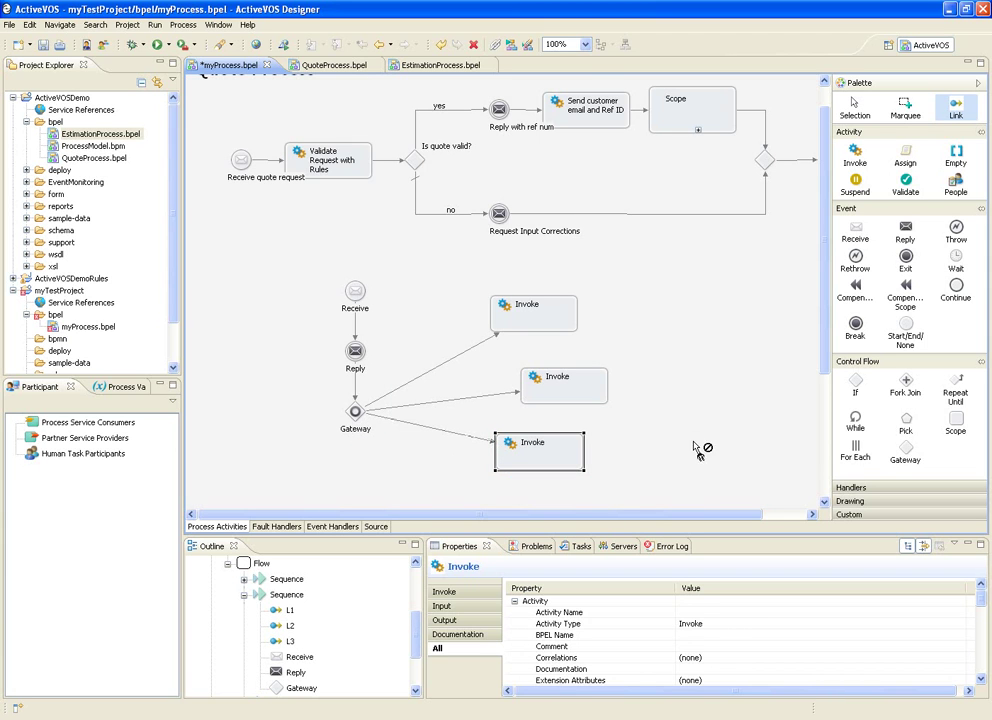
key("Escape")
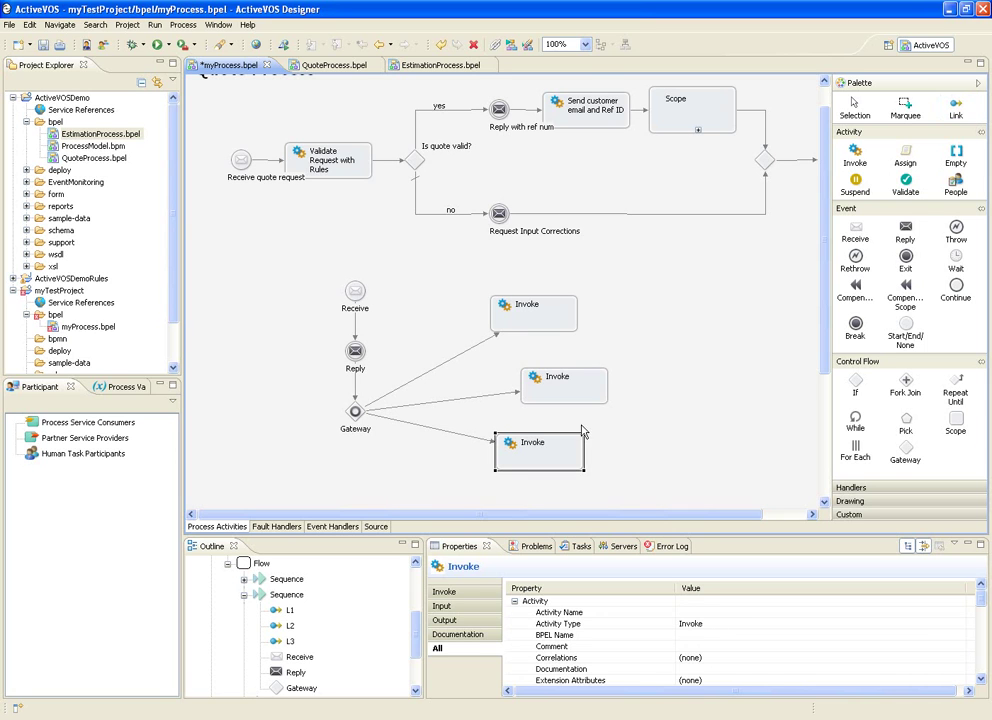
left_click(491, 399)
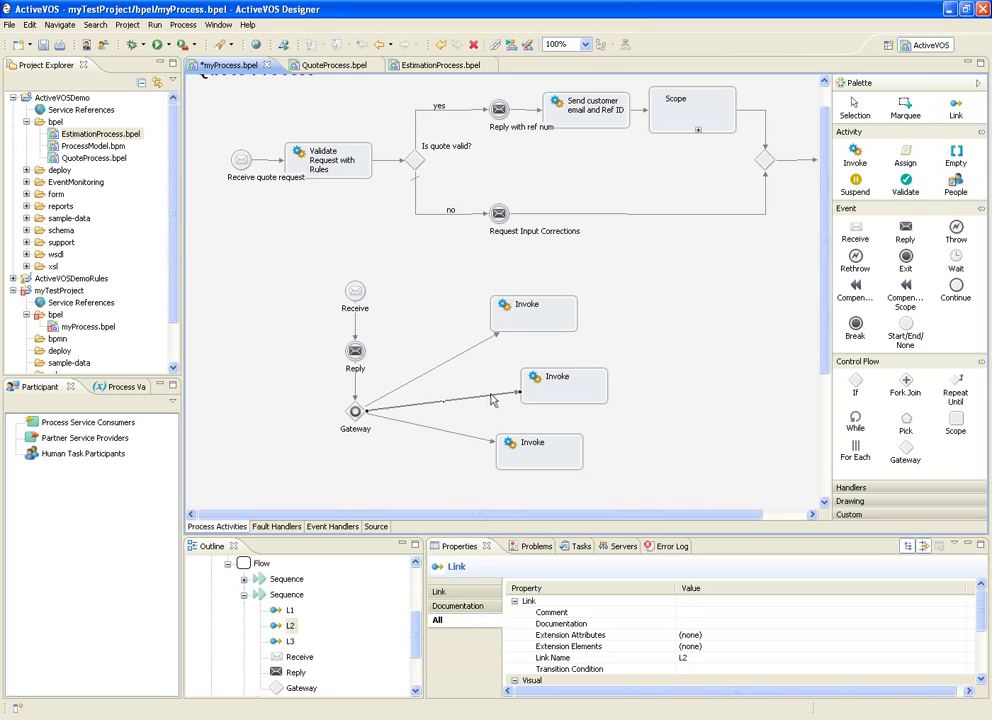
left_click(484, 594)
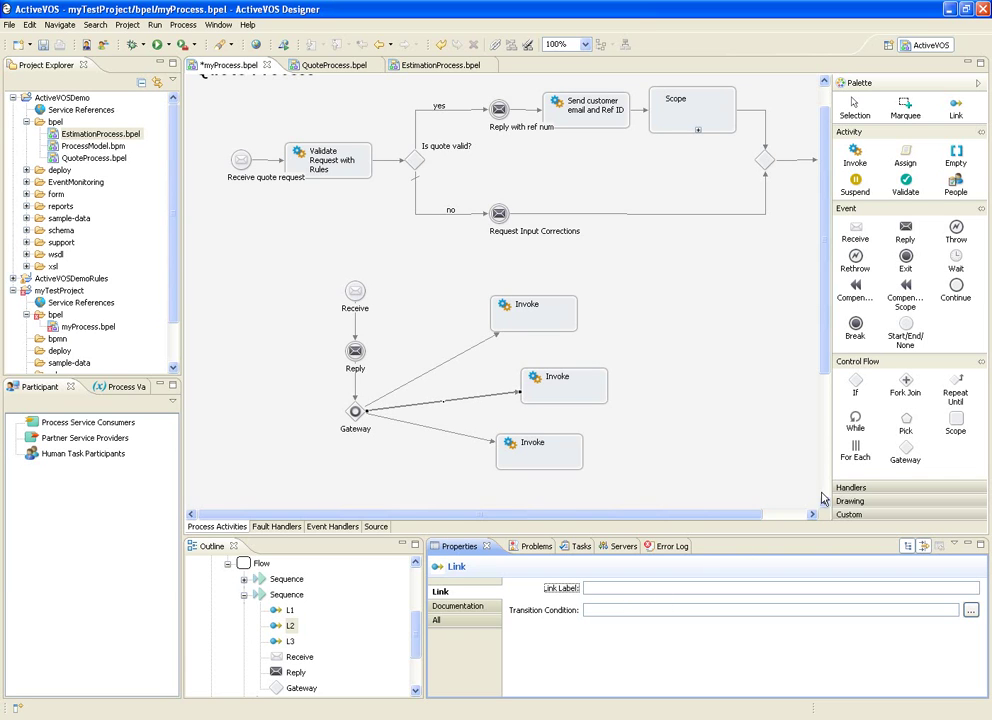
- Add a second Gateway to the right of the three Invokes and set its gateway type to Inclusive
left_click(900, 450)
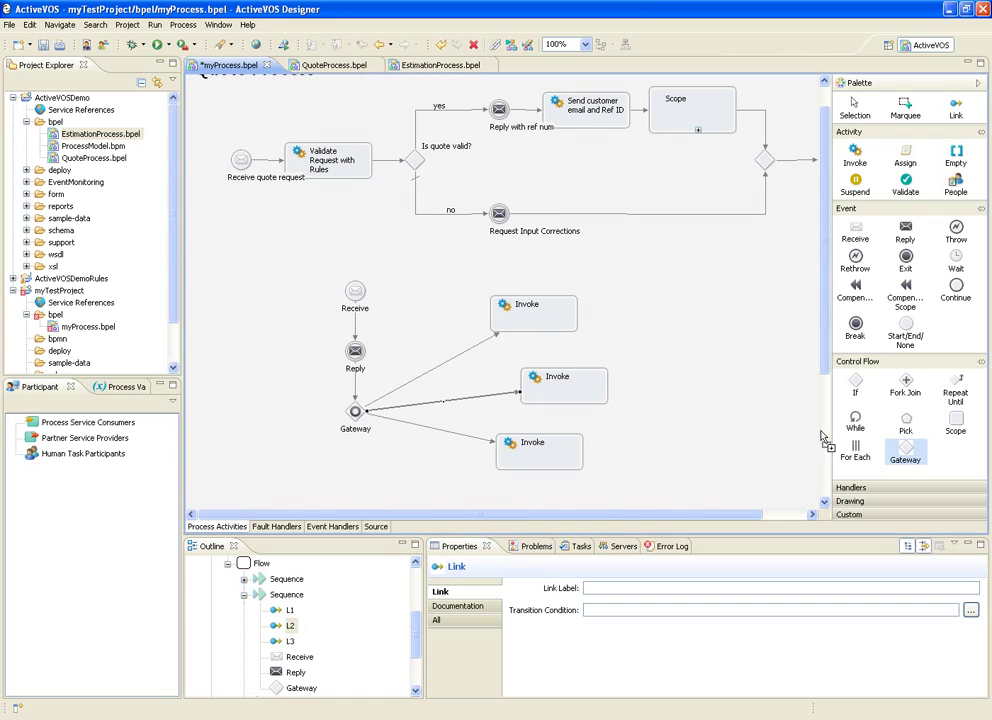
left_click(683, 368)
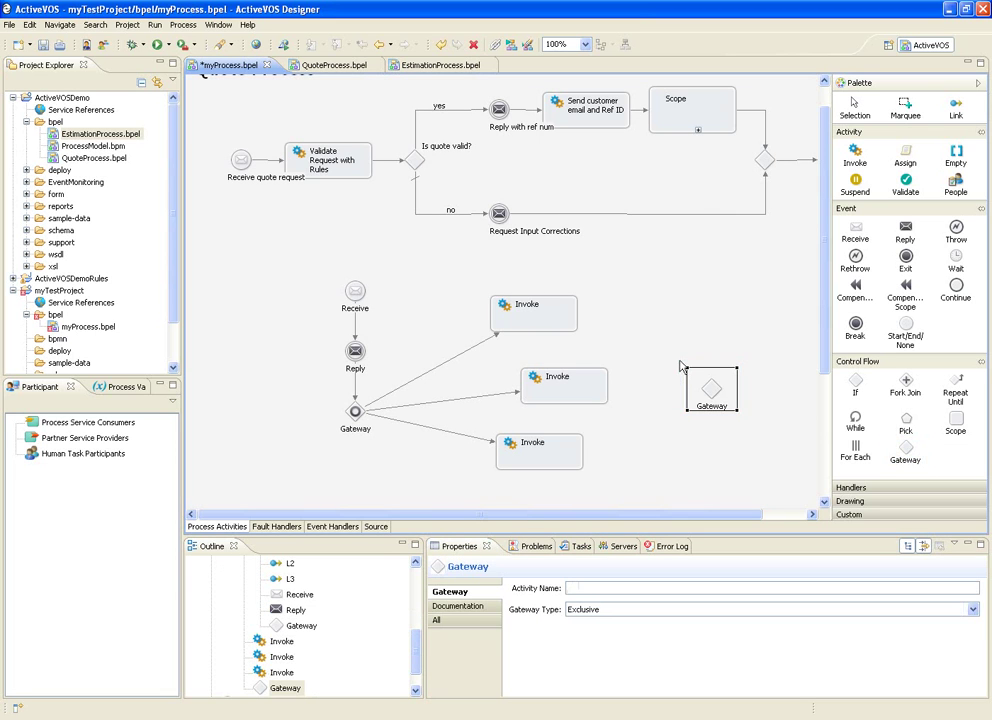
left_click(591, 610)
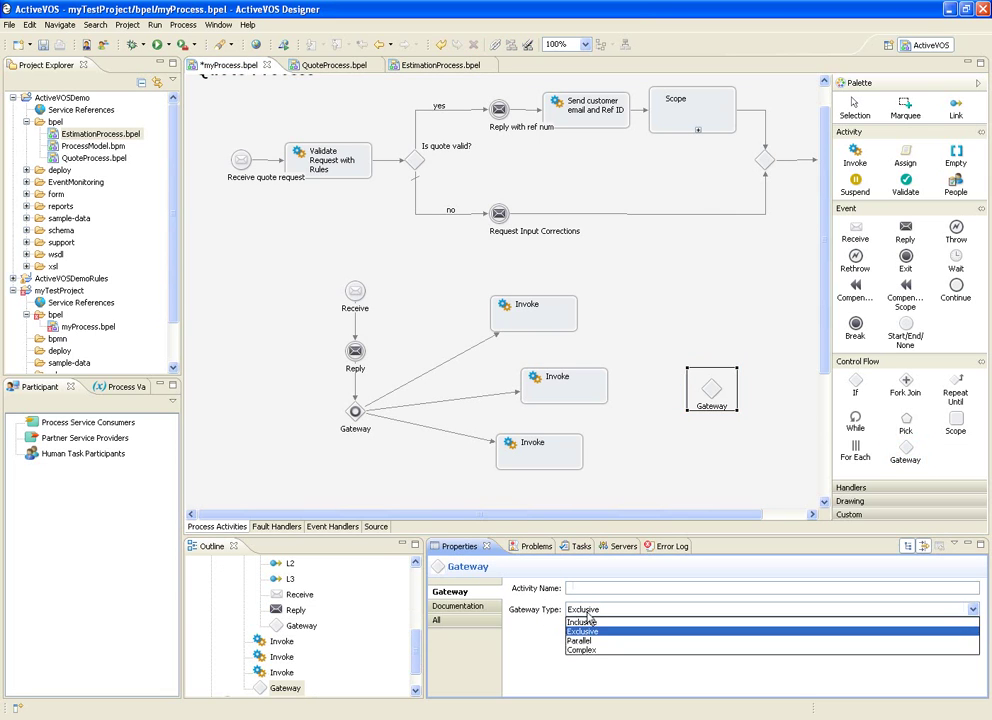
left_click(590, 628)
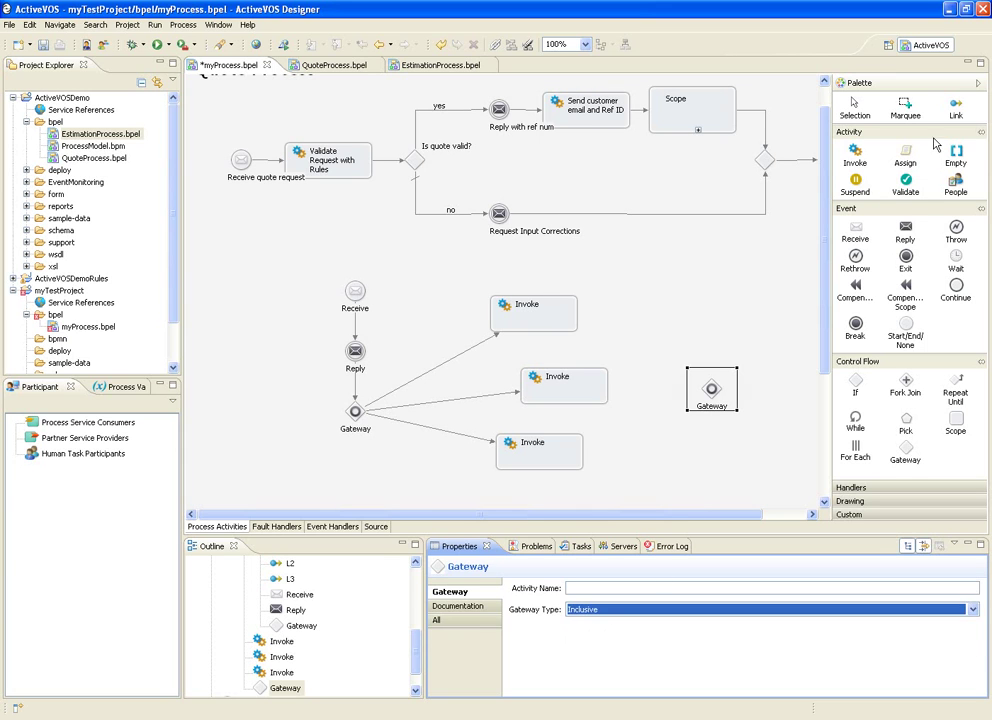
- Link each of the three Invokes to the second inclusive Gateway on their right so the branches merge there
left_click(955, 106)
left_click(566, 330)
left_click(708, 398)
left_click(575, 387)
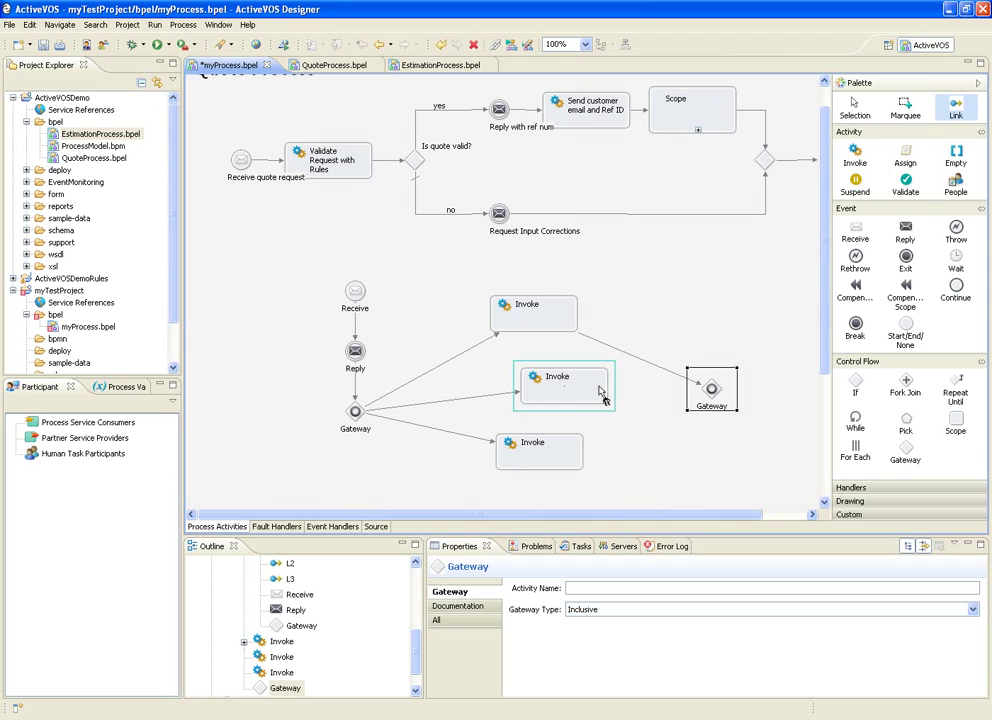
left_click(710, 397)
left_click(571, 456)
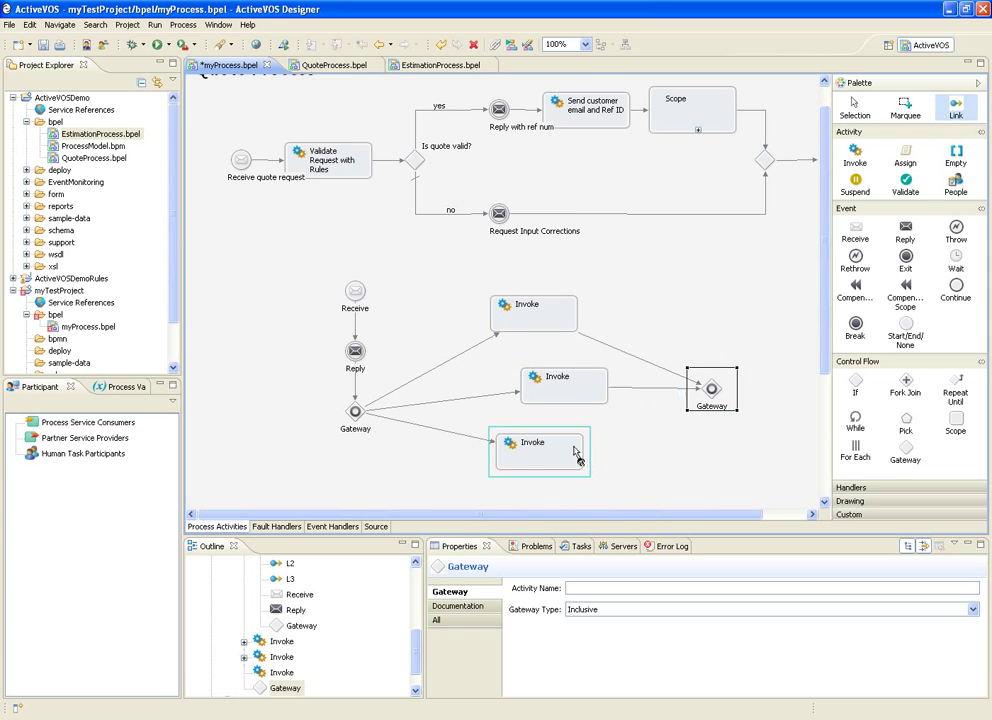
left_click(712, 398)
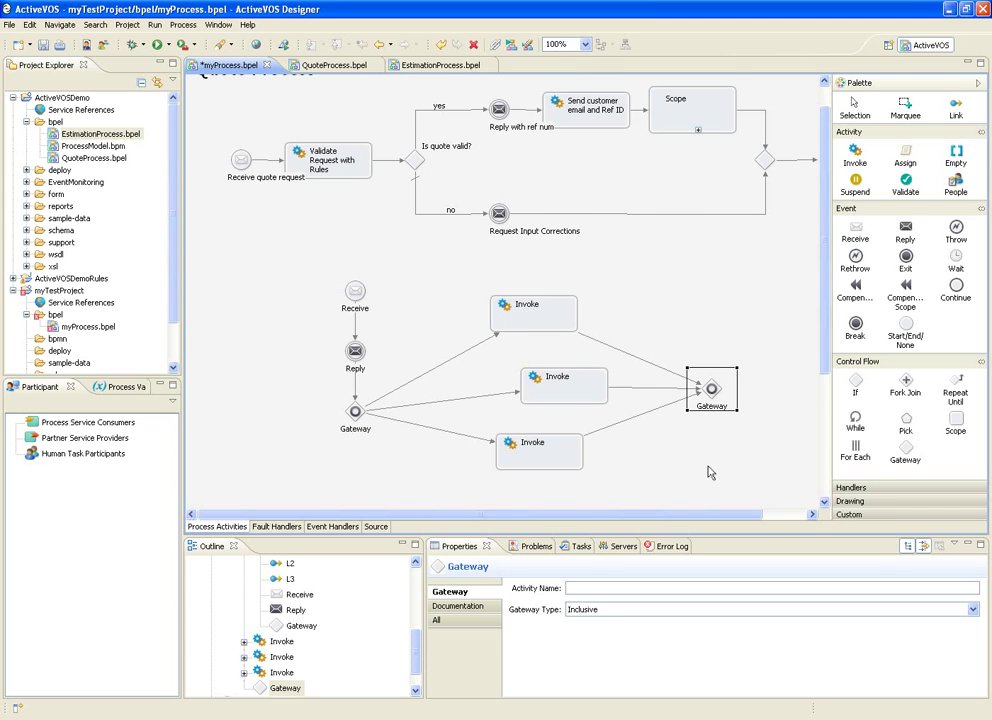